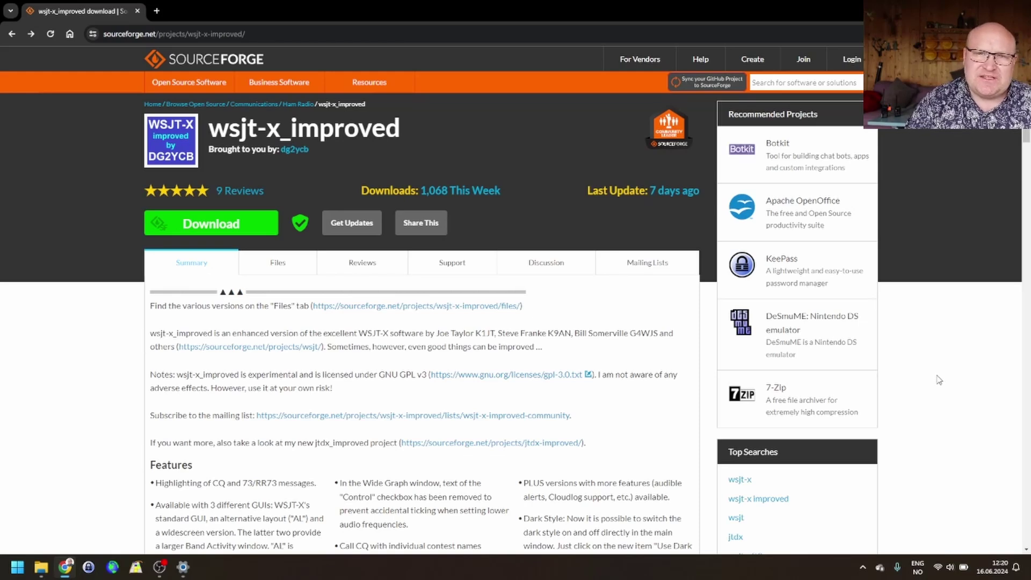
Step: Review the wsjt-x_improved feature list and open the WSJT-X_v2.7.1 folder among the project's files
{"action": "scroll", "coordinate": [532, 381], "scroll_direction": "down", "scroll_amount": 6}
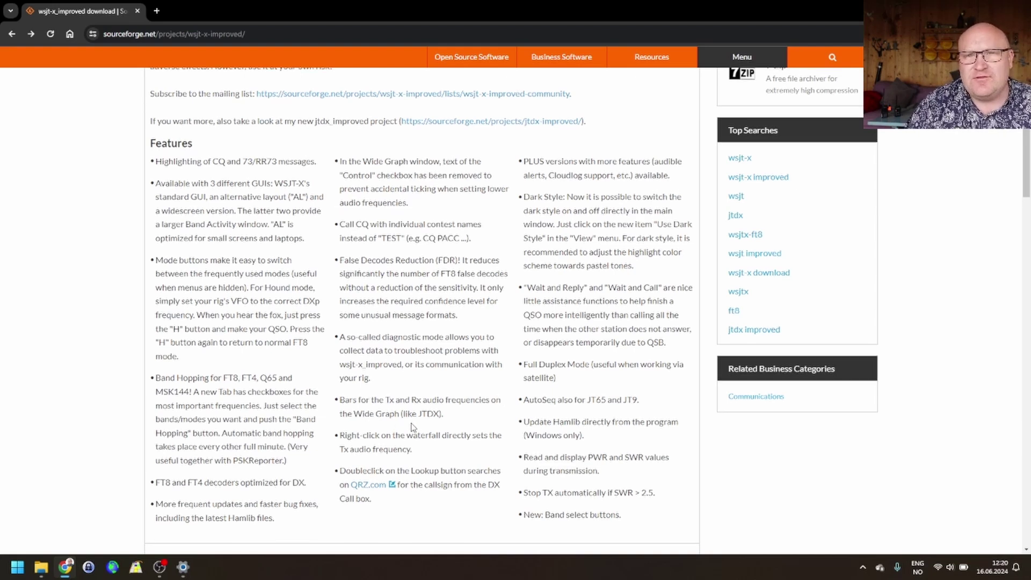
{"action": "scroll", "coordinate": [419, 424], "scroll_direction": "up", "scroll_amount": 6}
{"action": "left_click", "coordinate": [278, 271]}
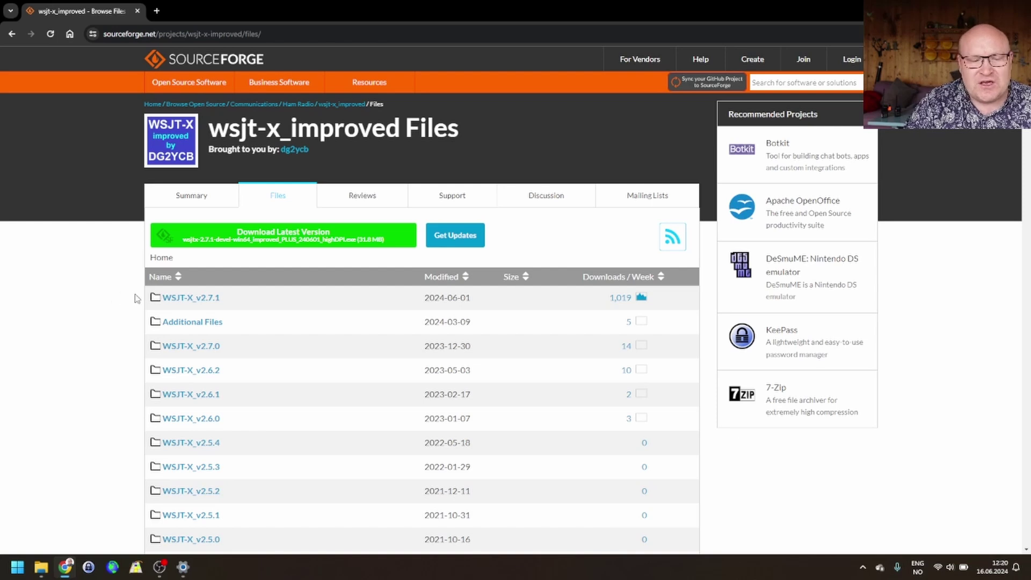
{"action": "left_click", "coordinate": [199, 300]}
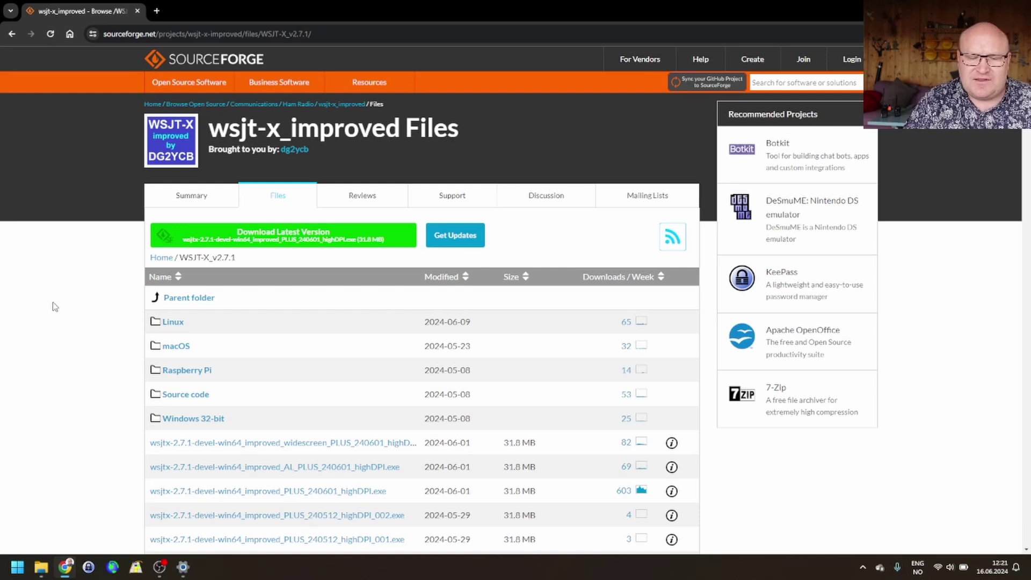
{"action": "scroll", "coordinate": [54, 306], "scroll_direction": "down", "scroll_amount": 2}
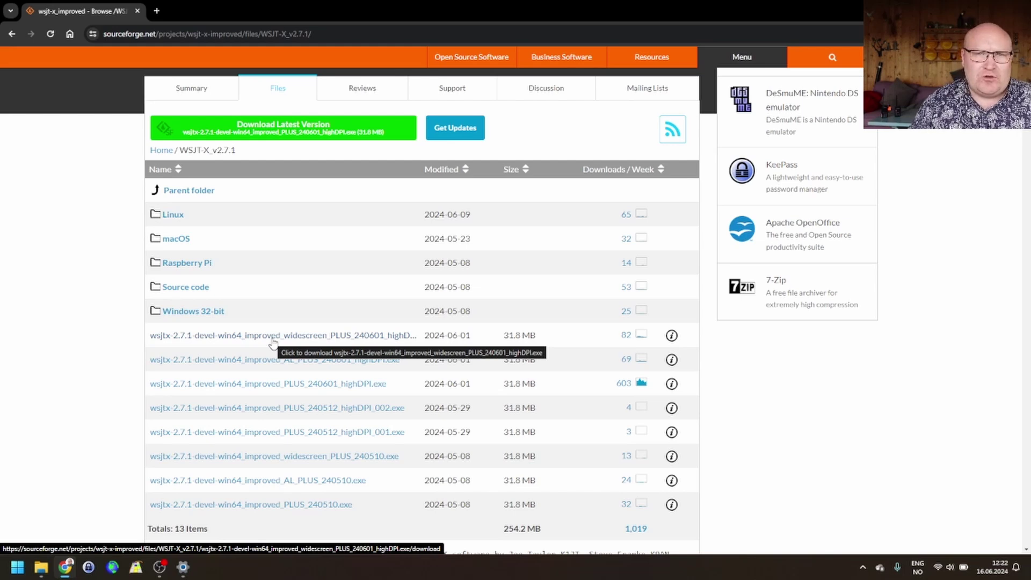
Step: Switch to File Explorer and check the installation folders in C:\WSJT and the path of the AppData\Local\WSJT-X data folder
{"action": "key", "text": "alt+Tab"}
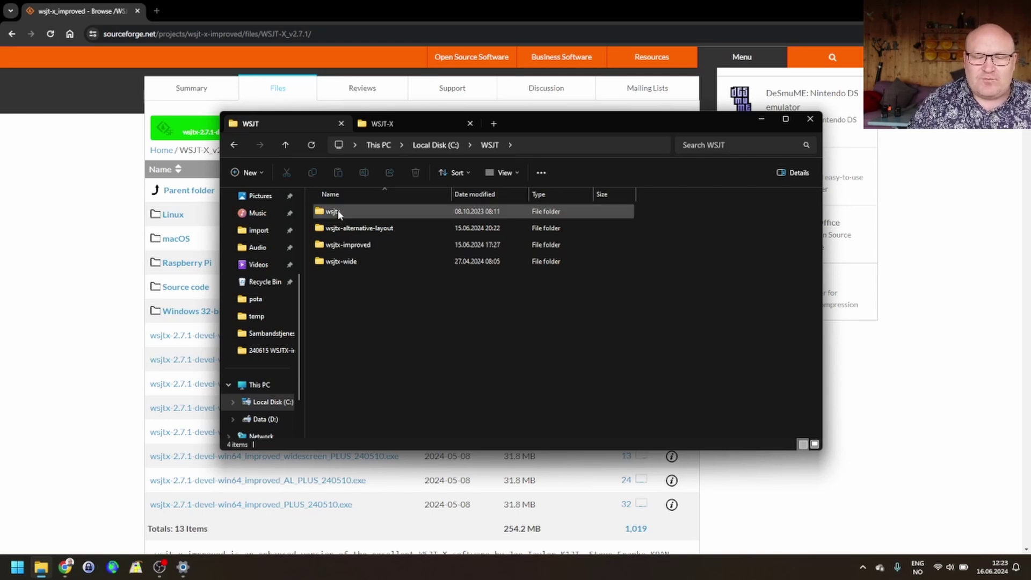
{"action": "mouse_move", "coordinate": [339, 214]}
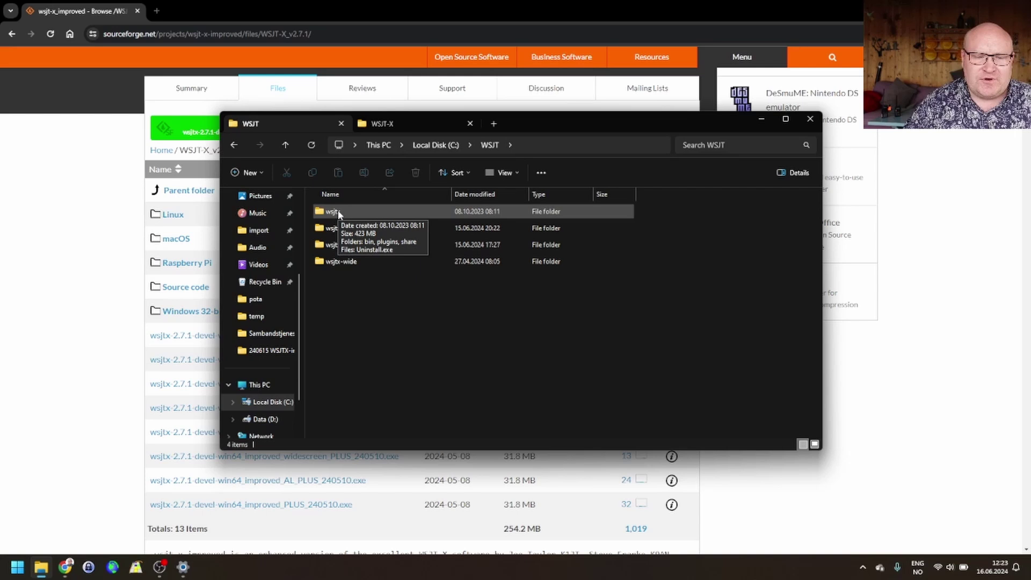
{"action": "left_click", "coordinate": [378, 122]}
{"action": "left_click", "coordinate": [467, 145]}
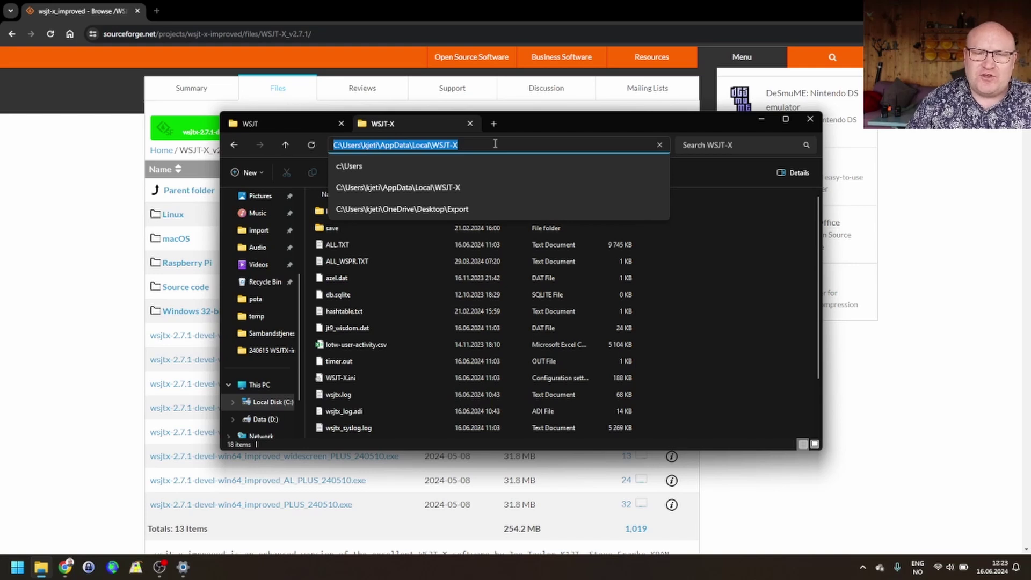
{"action": "left_click", "coordinate": [708, 312]}
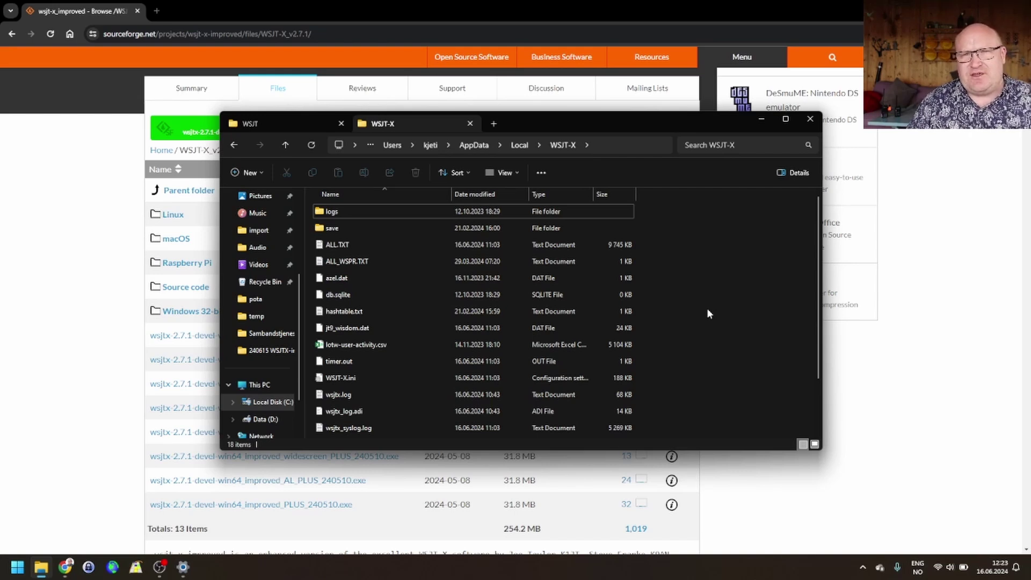
Step: Launch wsjtx.exe from the bin folder of C:\WSJT\wsjtx-wide
{"action": "left_click", "coordinate": [279, 127]}
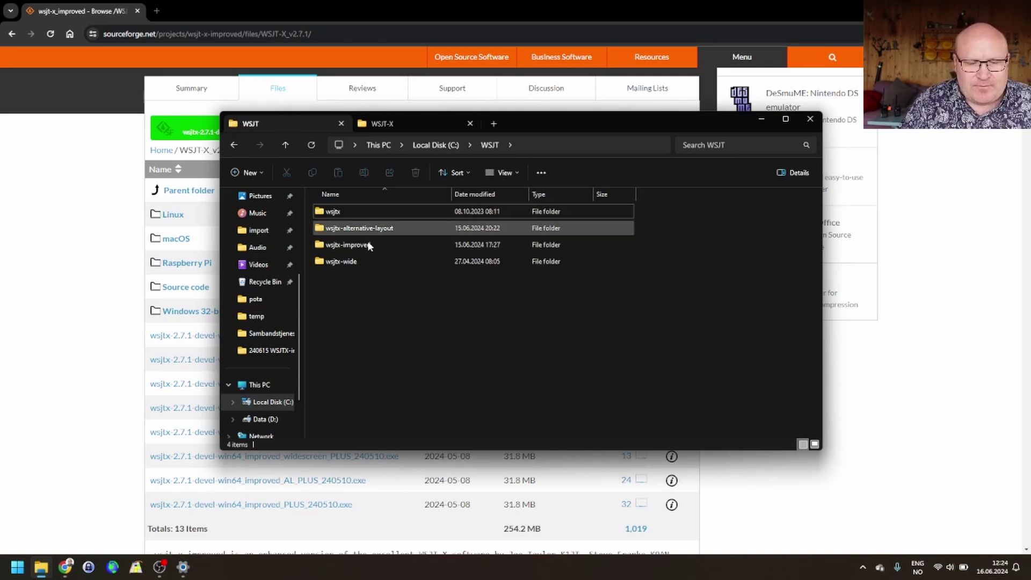
{"action": "double_click", "coordinate": [346, 263]}
{"action": "double_click", "coordinate": [346, 212]}
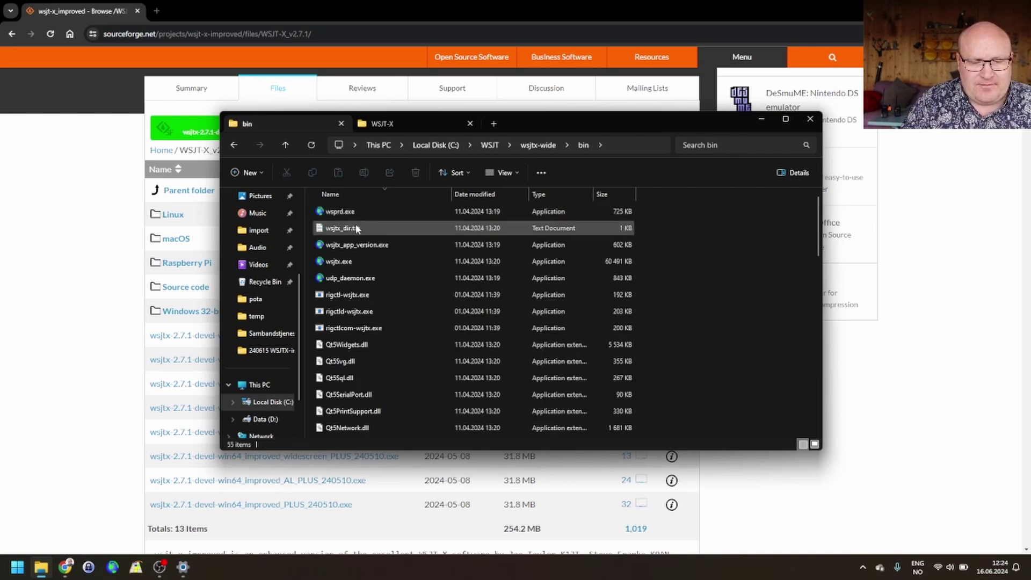
{"action": "mouse_move", "coordinate": [360, 261]}
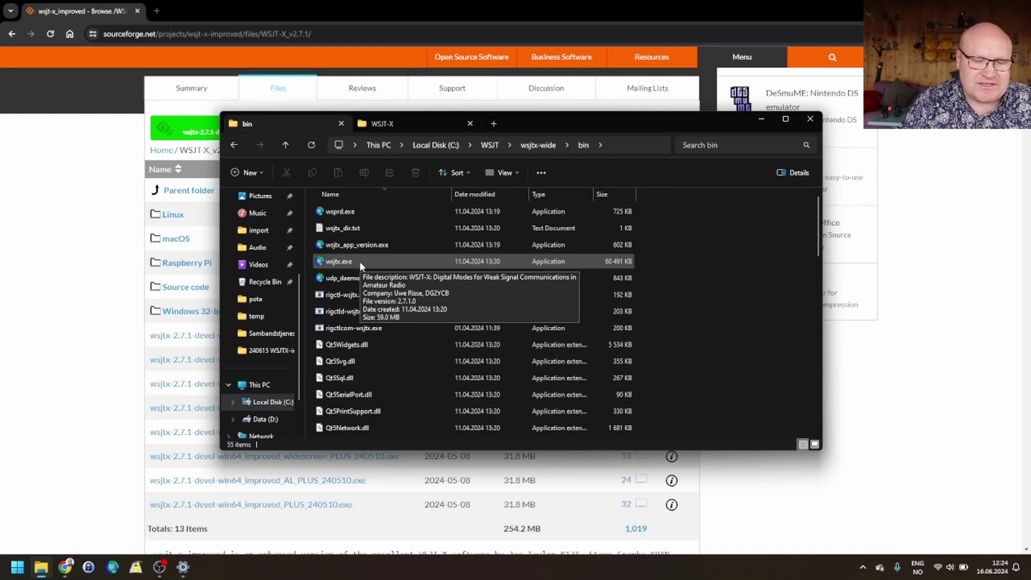
{"action": "double_click", "coordinate": [359, 261]}
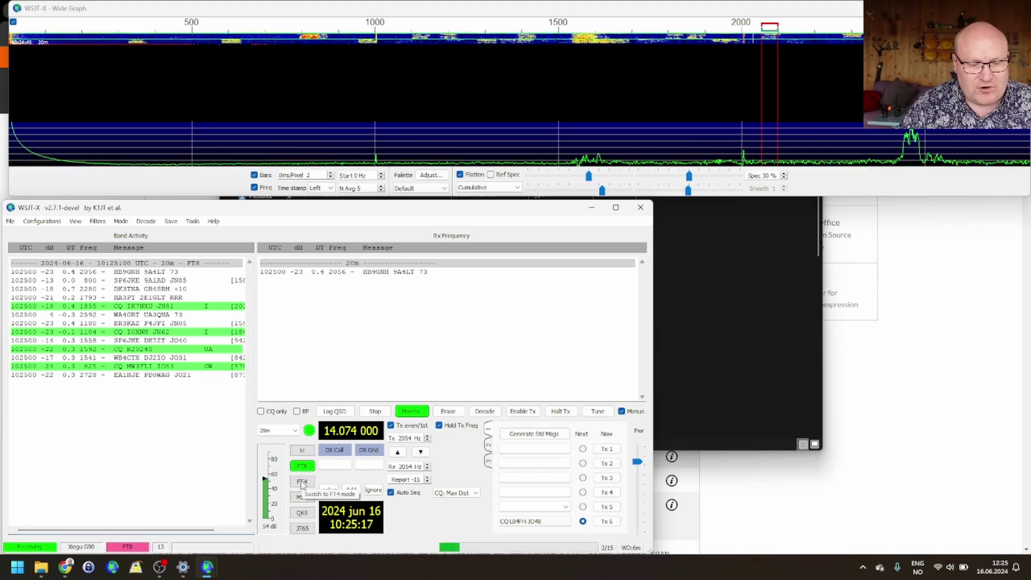
Step: Switch the operating mode to FT4 and return it to FT8
{"action": "left_click", "coordinate": [303, 483]}
{"action": "left_click", "coordinate": [302, 466]}
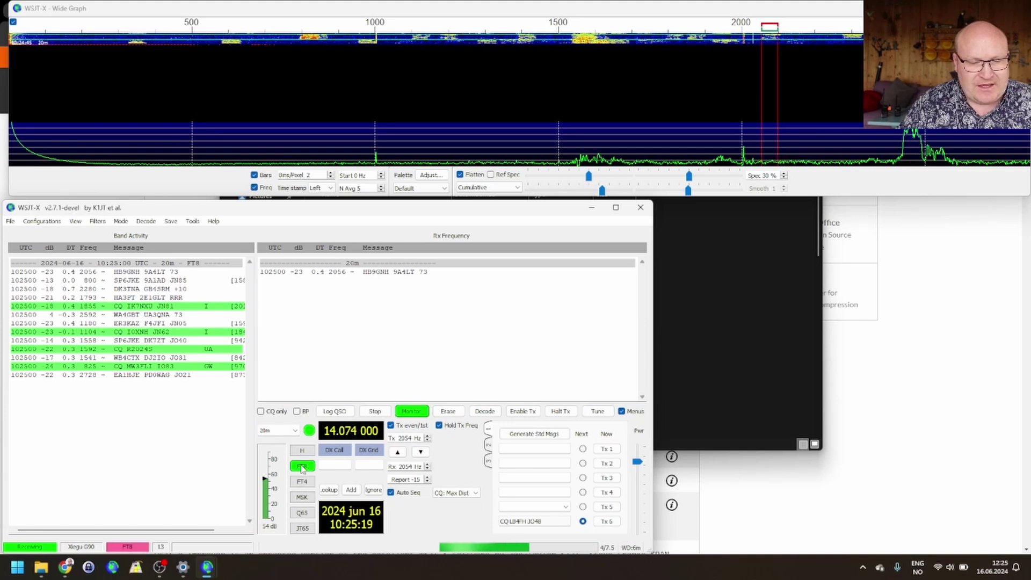
{"action": "left_click", "coordinate": [122, 222]}
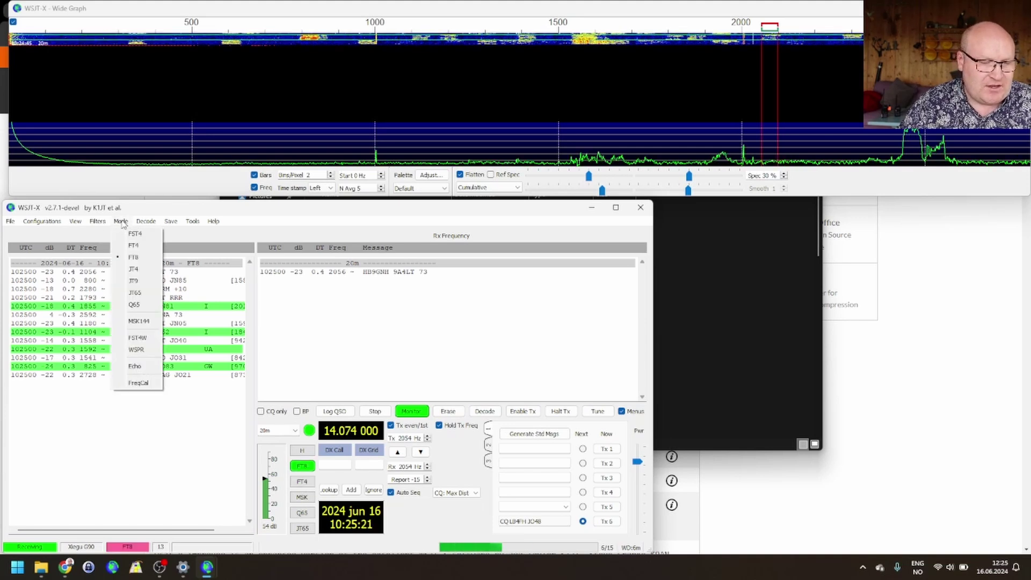
{"action": "left_click", "coordinate": [129, 257]}
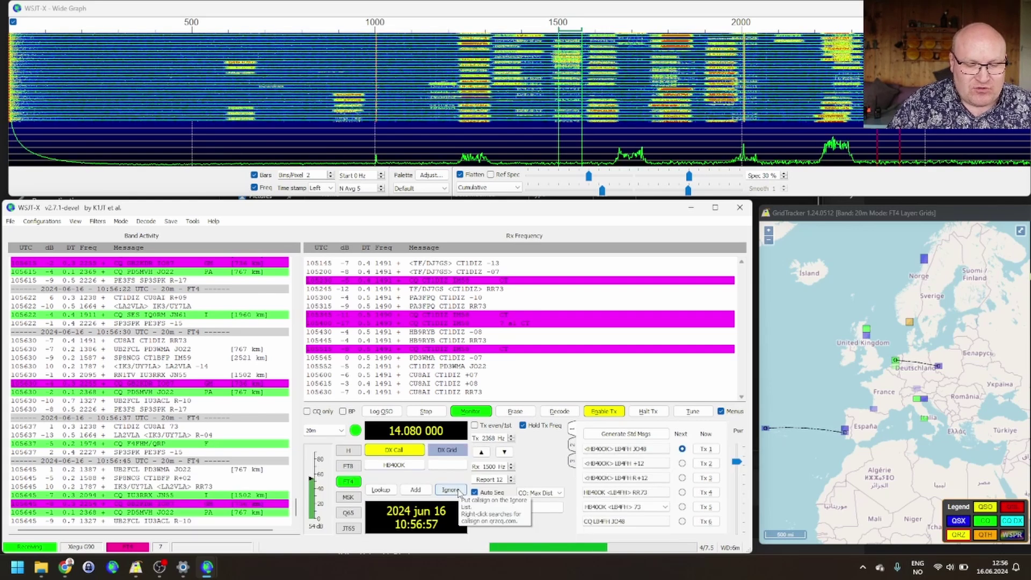
Step: Add the current DX callsign to the Ignore List and enable both ignoring and hiding of stations from that list
{"action": "left_click", "coordinate": [458, 492]}
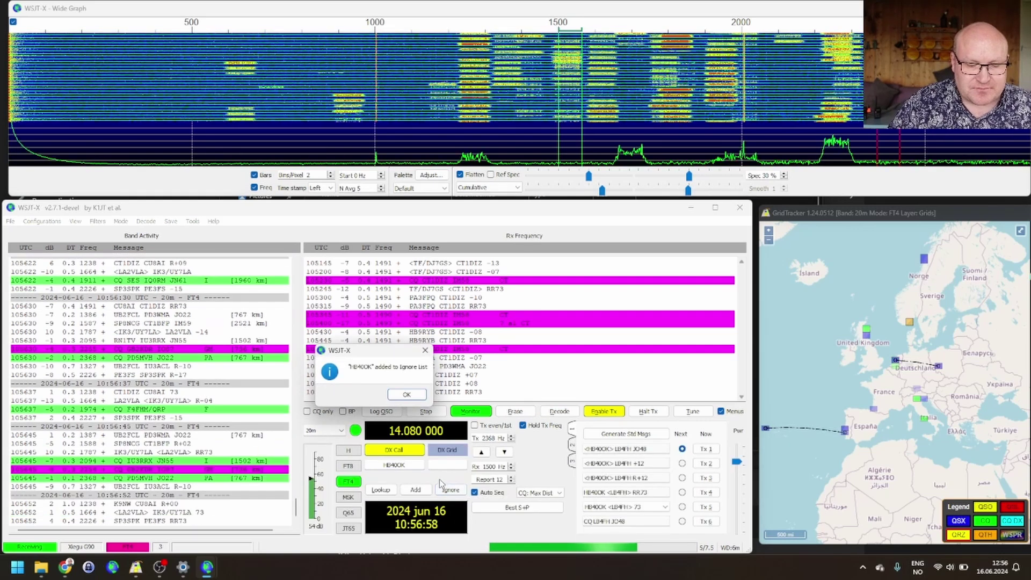
{"action": "left_click", "coordinate": [407, 395]}
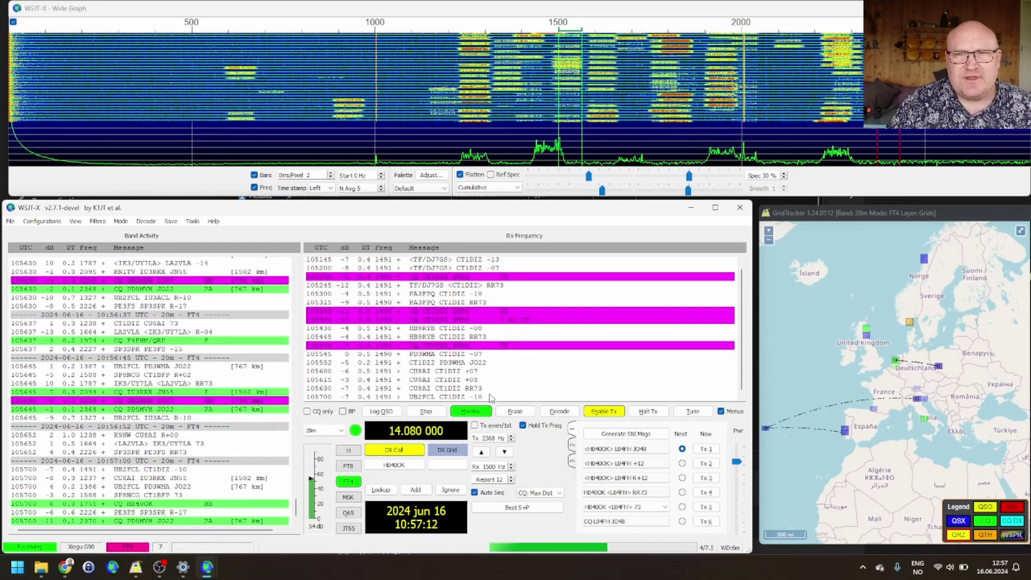
{"action": "left_click", "coordinate": [98, 221]}
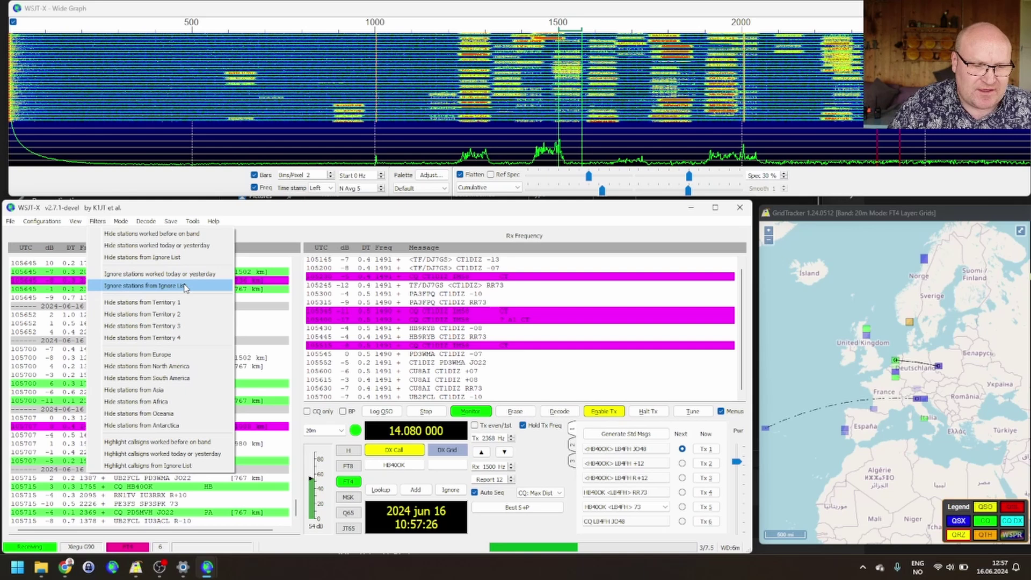
{"action": "left_click", "coordinate": [185, 287]}
{"action": "left_click", "coordinate": [97, 225]}
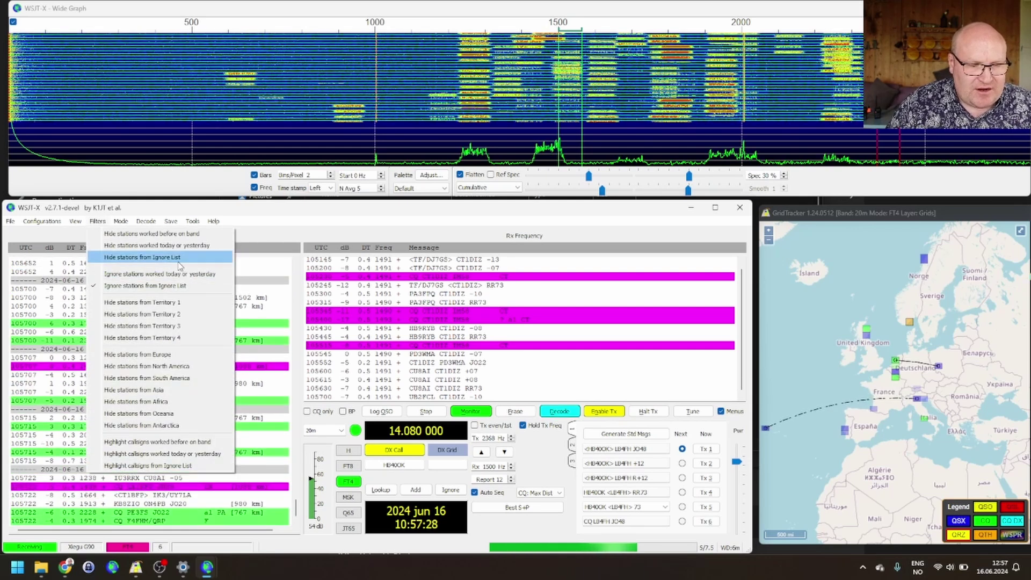
{"action": "left_click", "coordinate": [151, 259]}
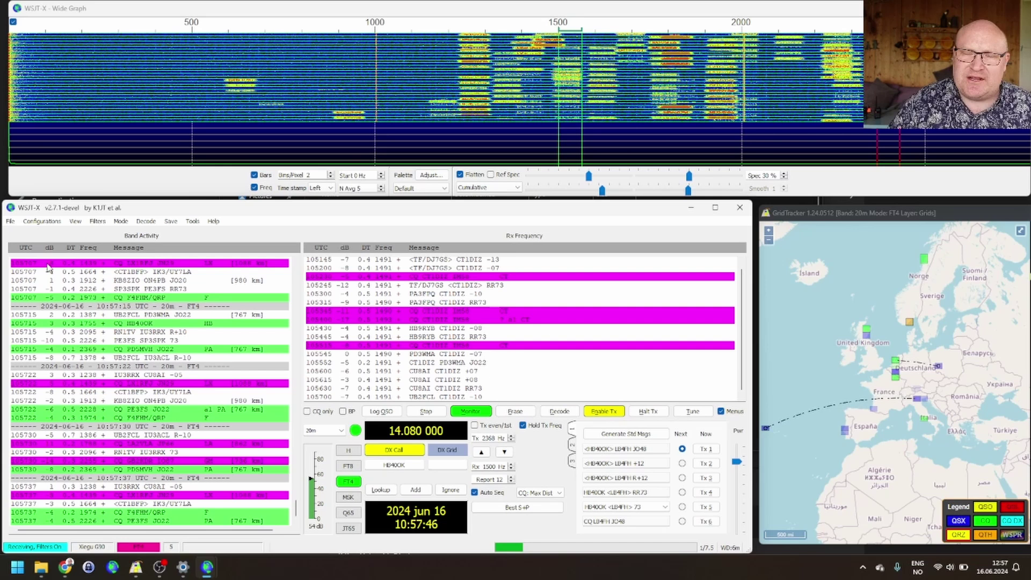
Step: Erase the Ignore List
{"action": "left_click", "coordinate": [10, 221]}
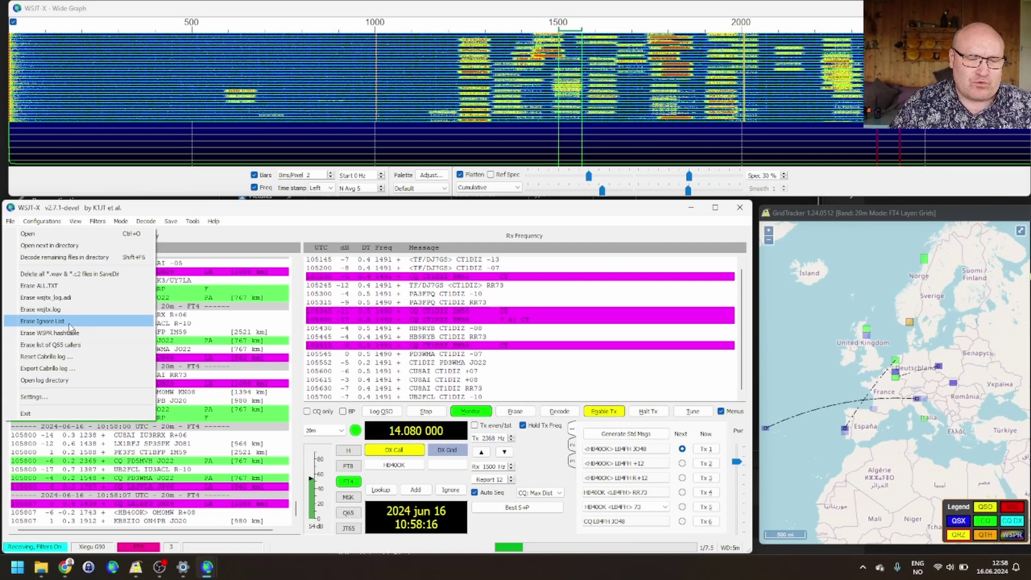
{"action": "left_click", "coordinate": [69, 326]}
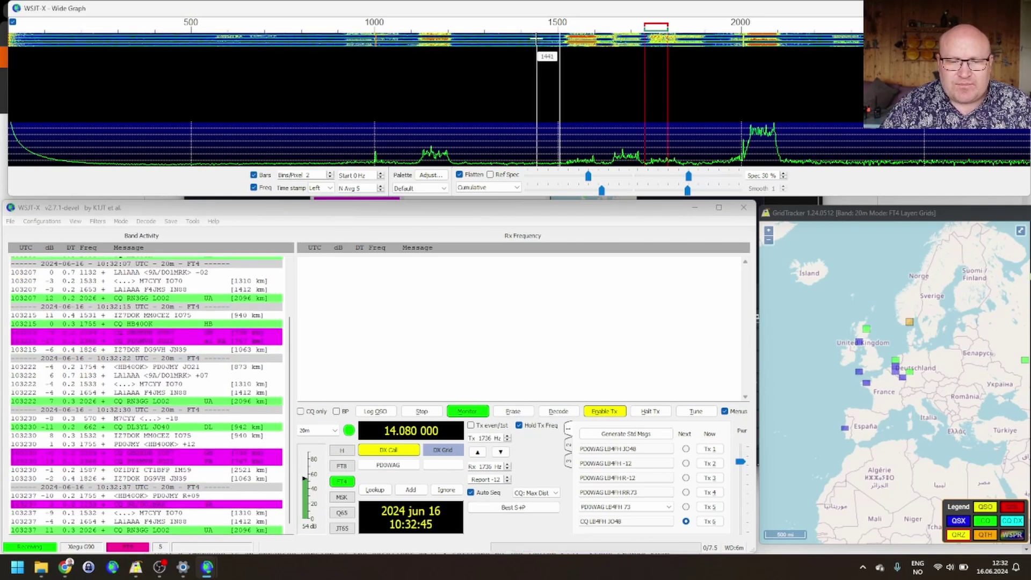
Step: Set the receive and transmit audio frequencies to 1436 Hz, and move both to 1370 Hz on the Wide Graph
{"action": "left_click", "coordinate": [536, 46]}
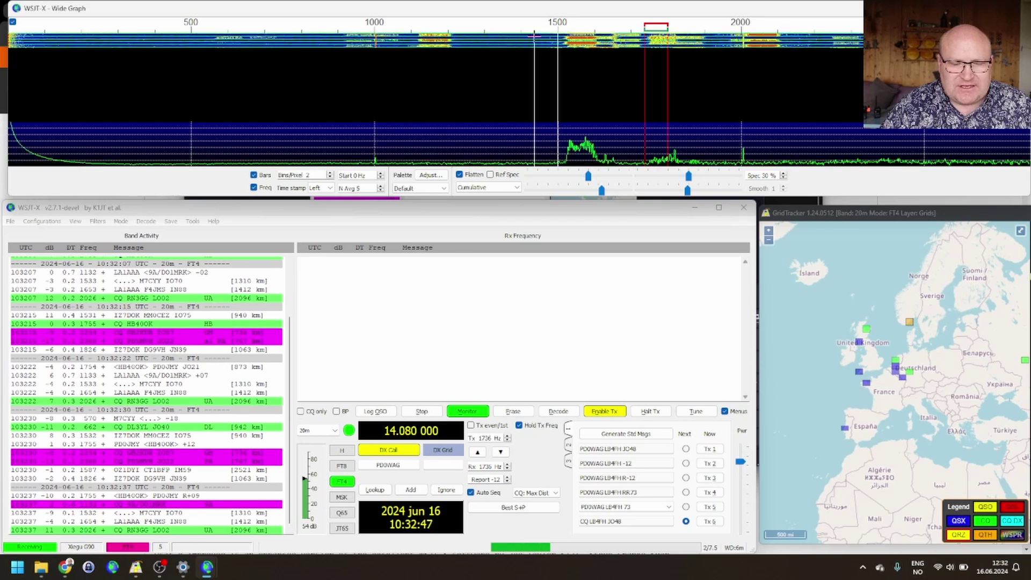
{"action": "left_click", "coordinate": [478, 453]}
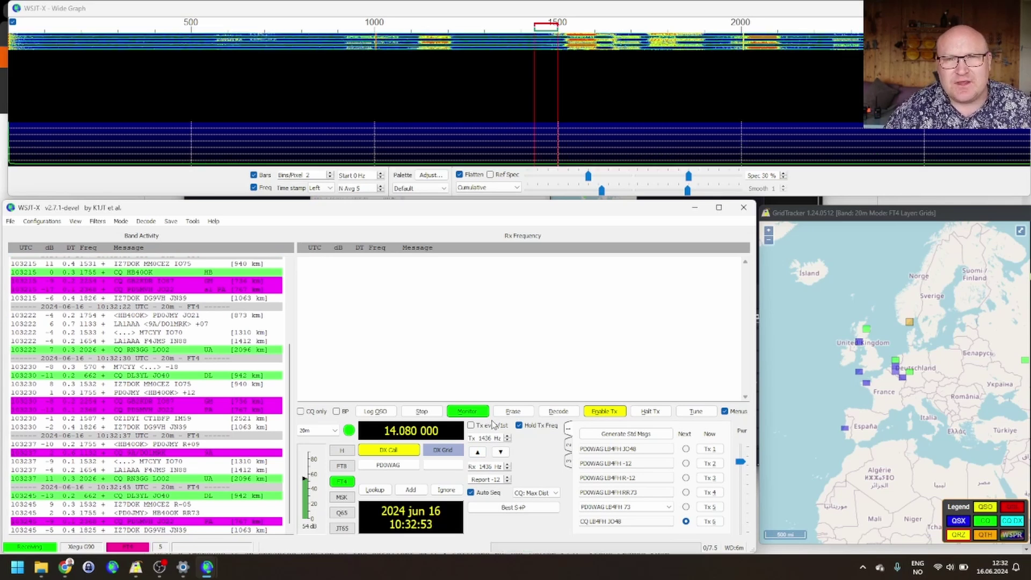
{"action": "left_click", "coordinate": [511, 83], "text": "shift"}
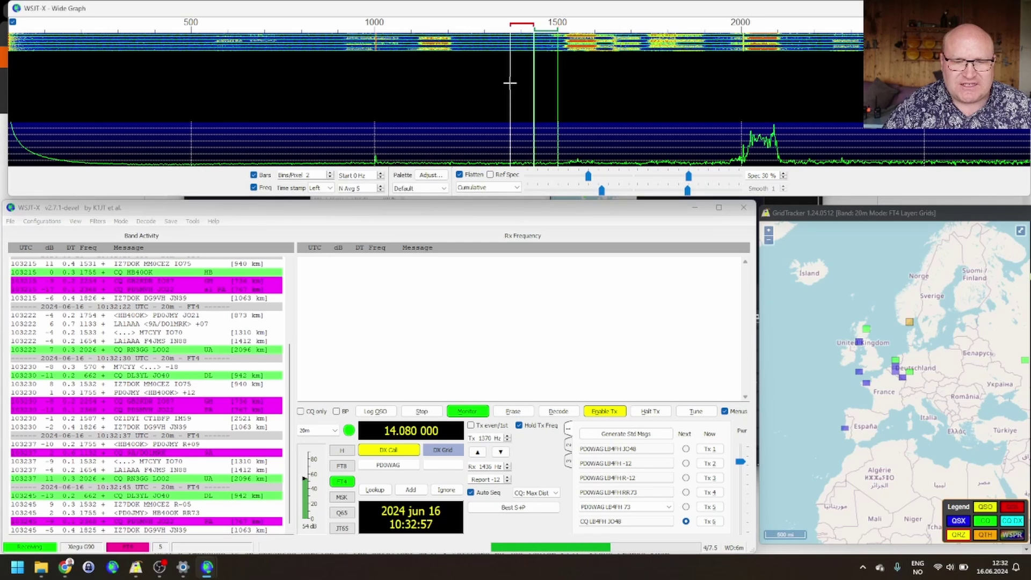
{"action": "left_click", "coordinate": [510, 83]}
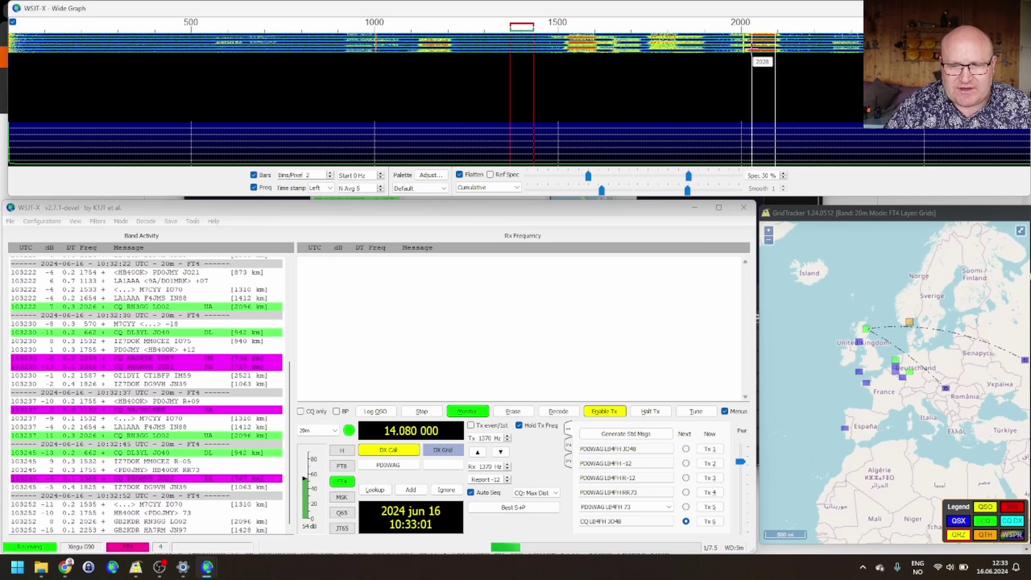
Step: Set the receive frequency to 2033 Hz and the transmit frequency to about 2134 Hz on the Wide Graph
{"action": "left_click", "coordinate": [754, 52]}
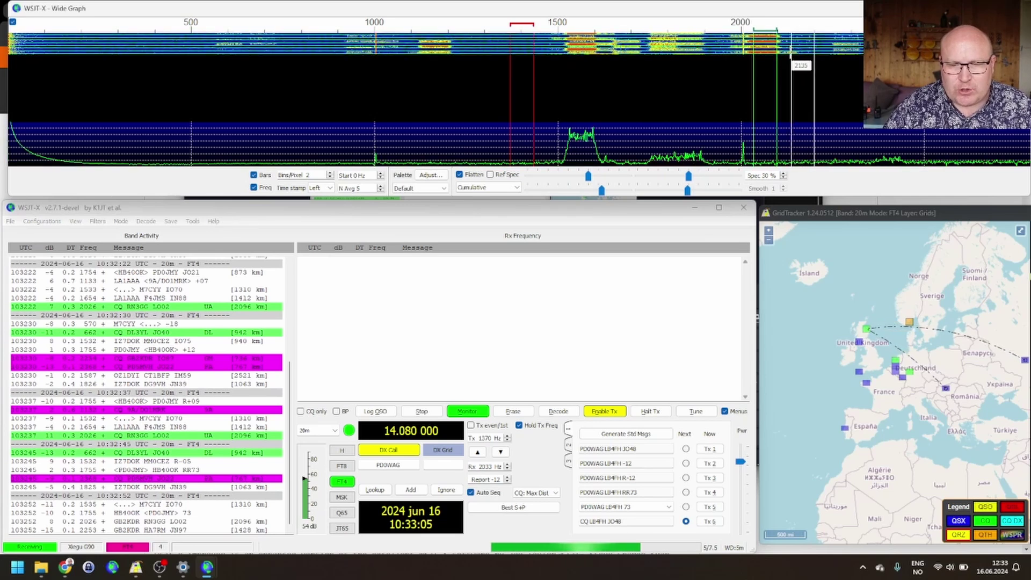
{"action": "left_click", "coordinate": [791, 54], "text": "shift"}
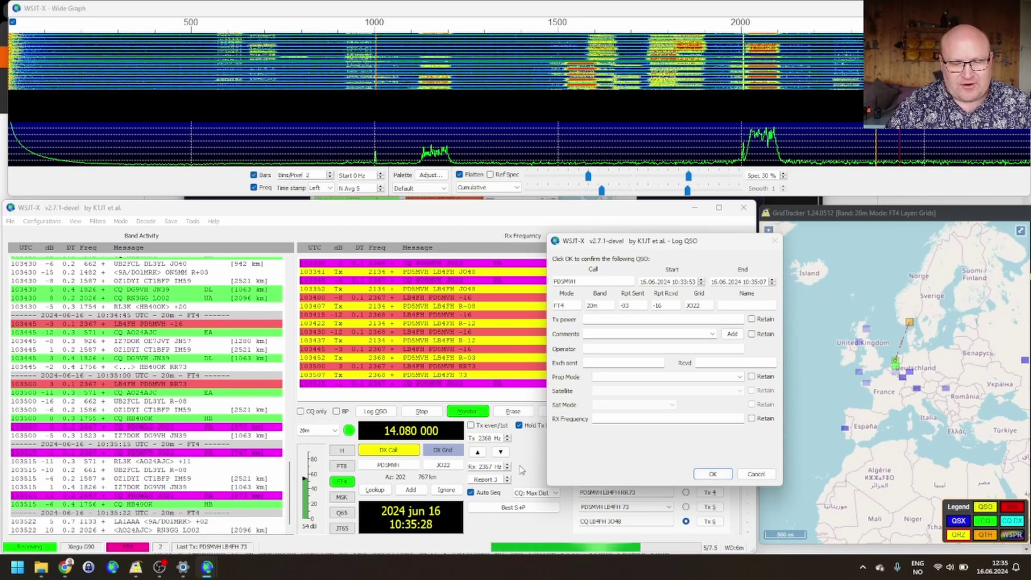
Step: Log the completed 20m FT4 QSO with the details already filled in
{"action": "left_click", "coordinate": [714, 475]}
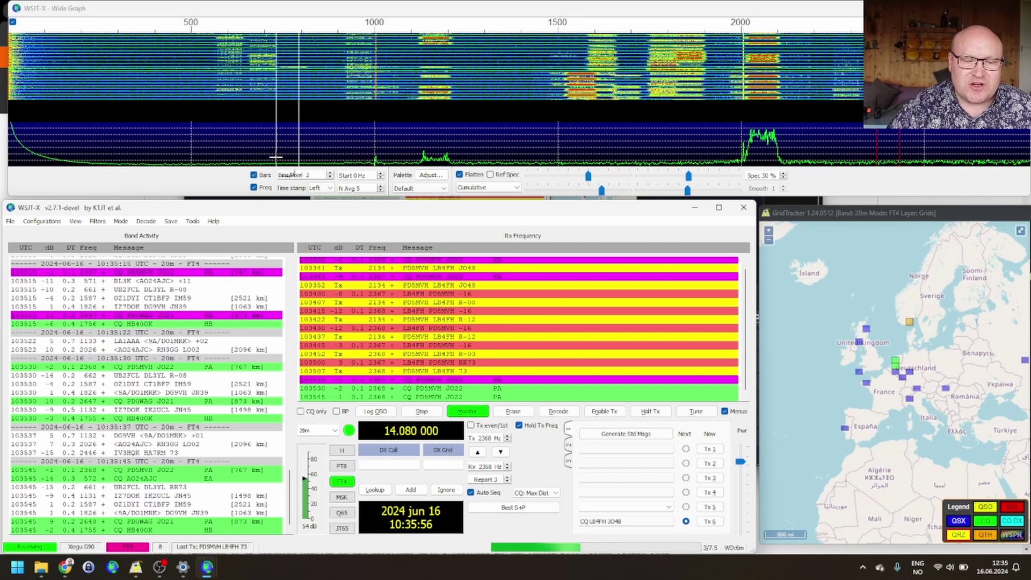
Step: Turn on the dark style for the main window
{"action": "left_click", "coordinate": [77, 222]}
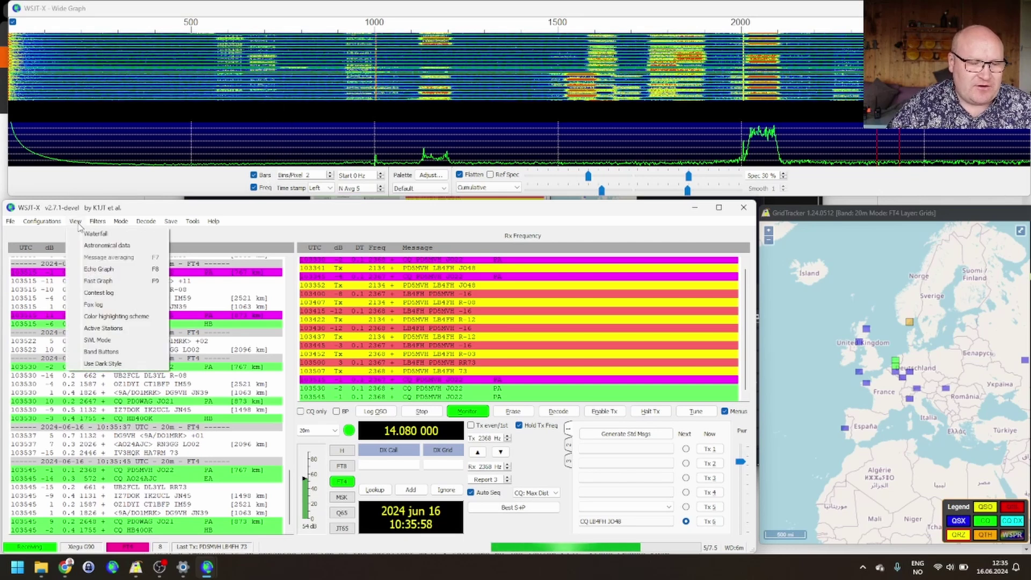
{"action": "left_click", "coordinate": [114, 364]}
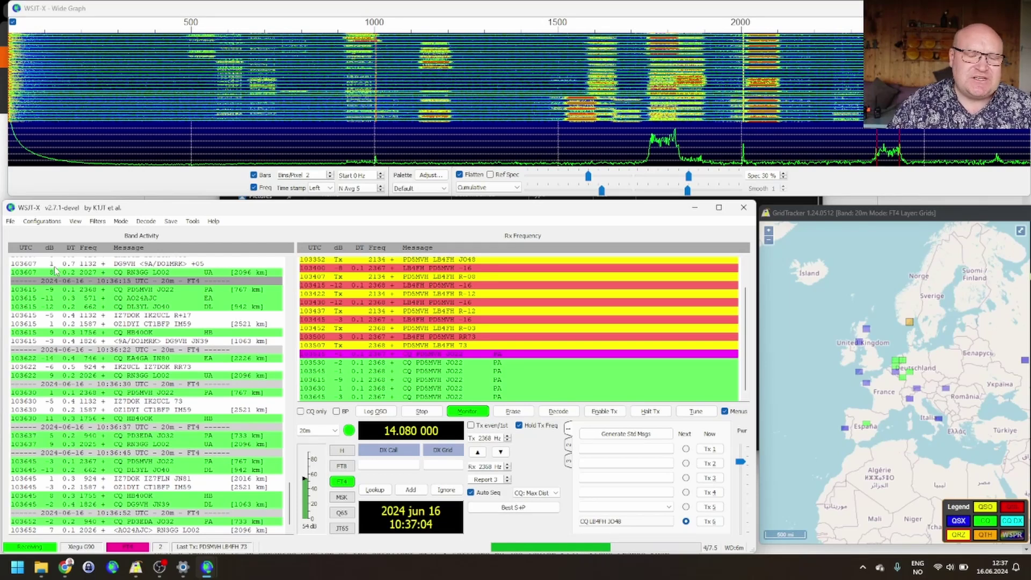
Step: Examine the General settings, including the Additional features options, and accept the dialog without edits
{"action": "left_click", "coordinate": [11, 221]}
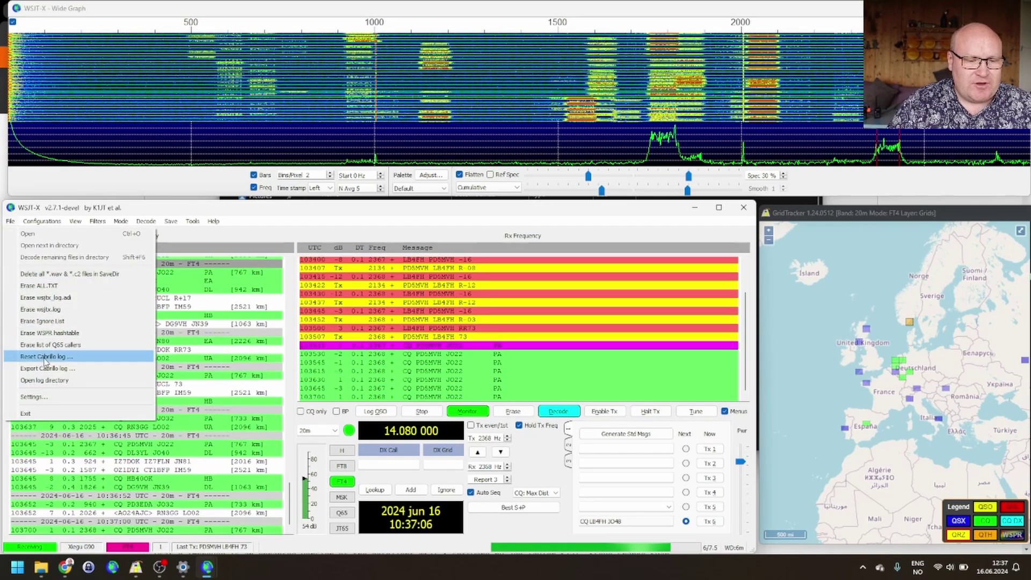
{"action": "left_click", "coordinate": [51, 398]}
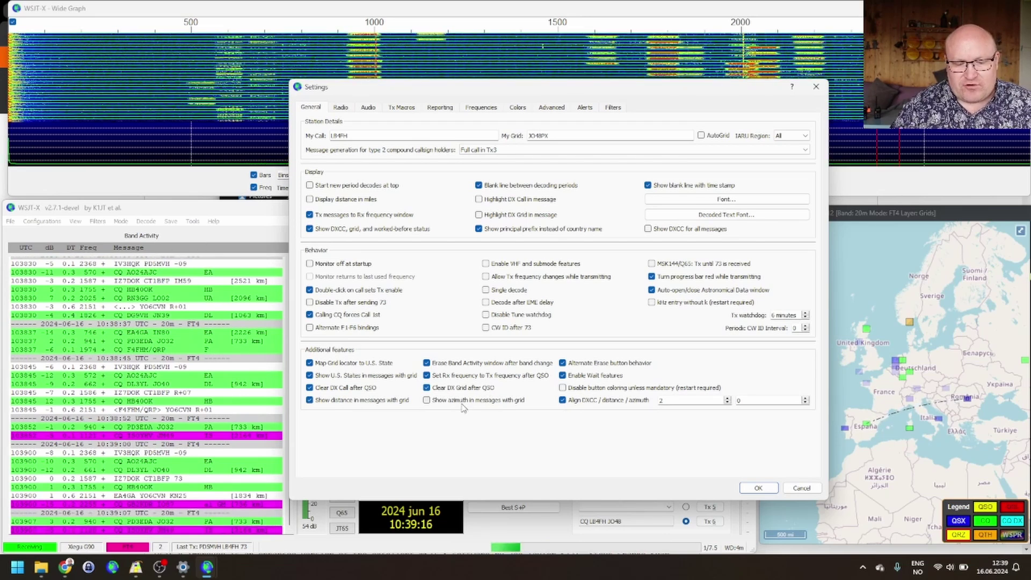
{"action": "mouse_move", "coordinate": [460, 408]}
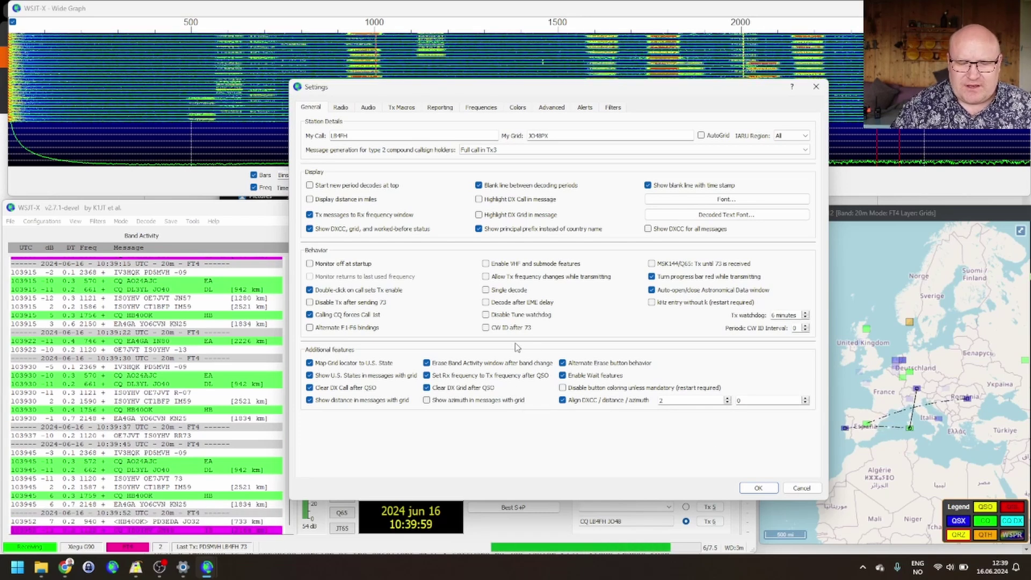
{"action": "left_click", "coordinate": [758, 489]}
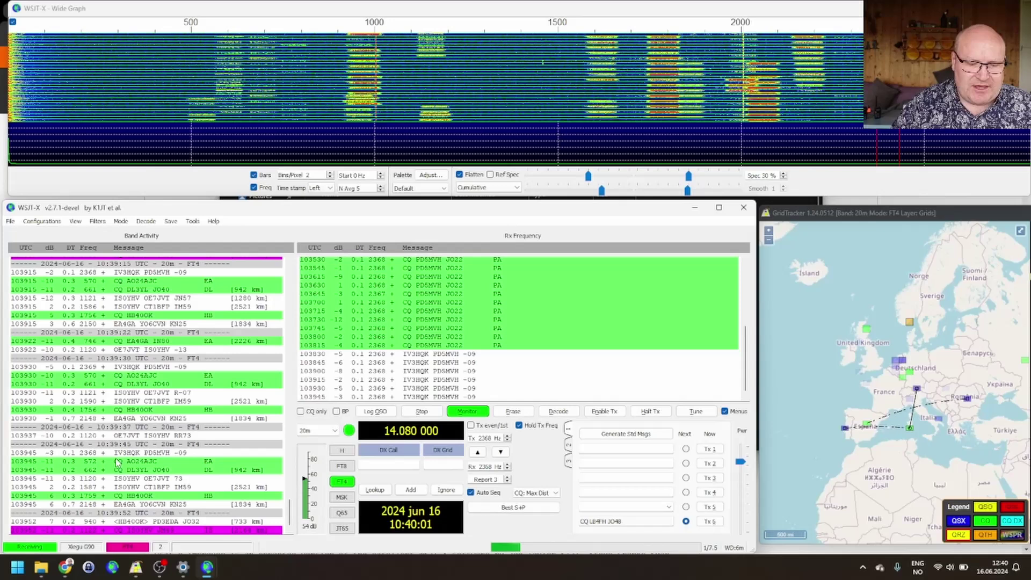
Step: Switch the band to 17m (18.104 MHz) and back to 20m (14.080 MHz)
{"action": "left_click", "coordinate": [314, 431]}
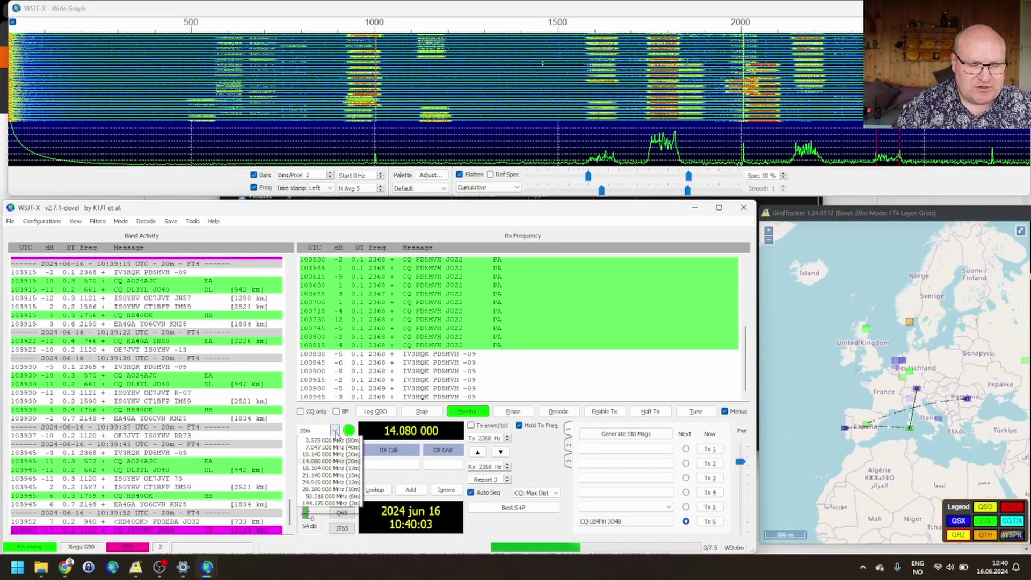
{"action": "left_click", "coordinate": [327, 475]}
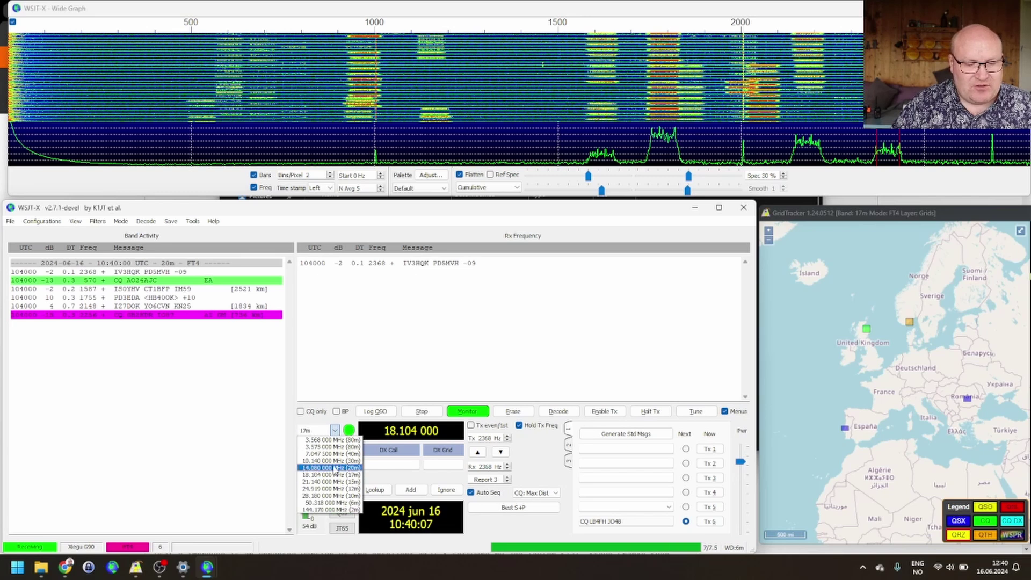
{"action": "left_click", "coordinate": [334, 468]}
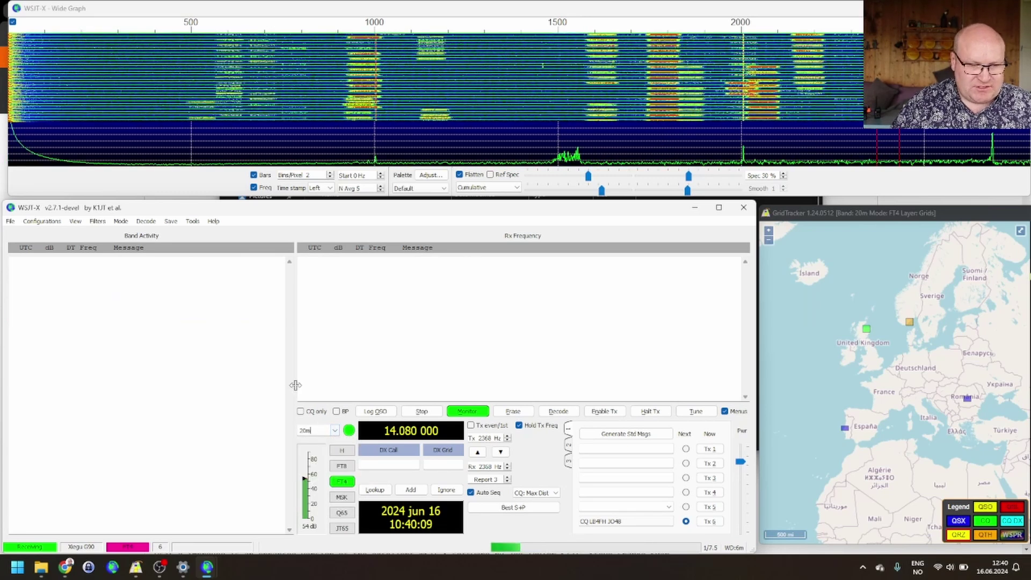
Step: Review the Radio, Advanced and Alerts pages of the settings without making changes
{"action": "key", "text": "F2"}
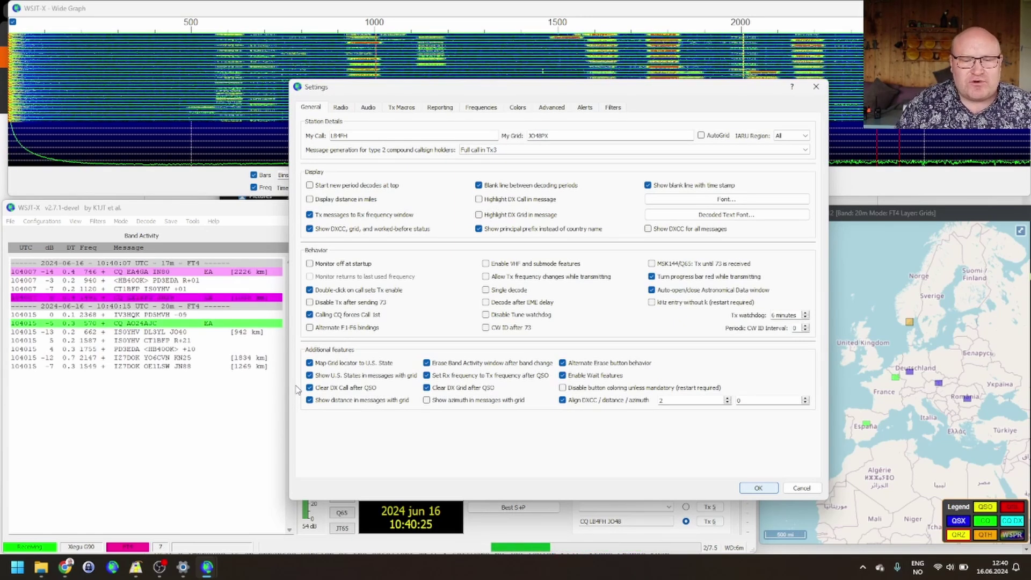
{"action": "left_click", "coordinate": [341, 107]}
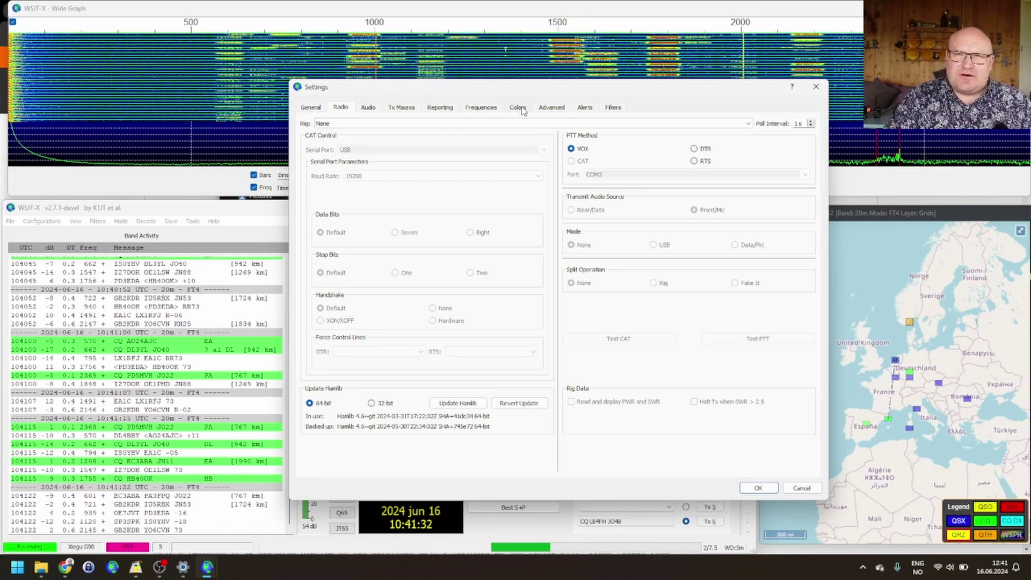
{"action": "left_click", "coordinate": [543, 108]}
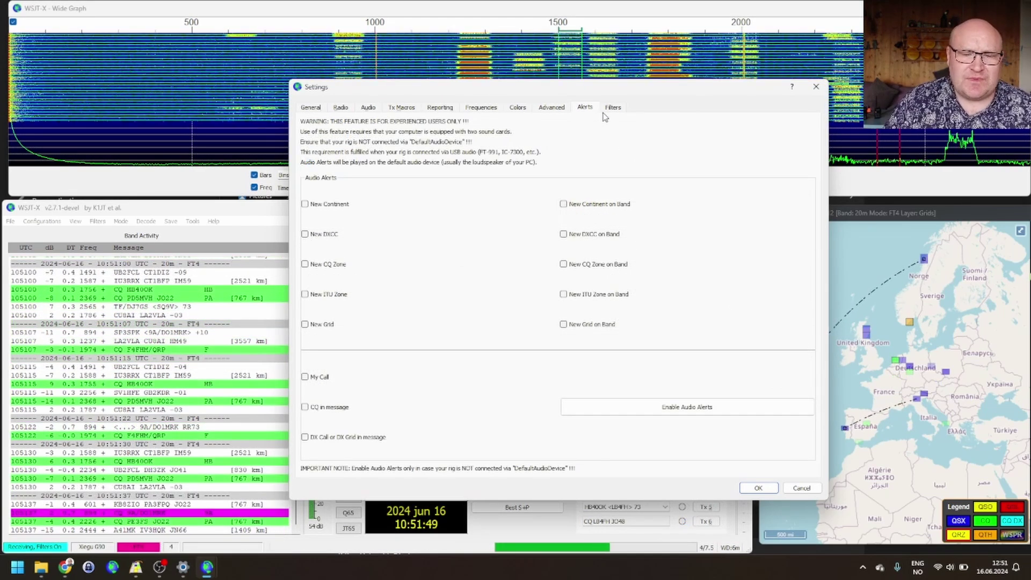
Step: Enable the Band Activity blacklist filter and enter a station callsign and the keyword TEST as messages to hide
{"action": "left_click", "coordinate": [610, 108]}
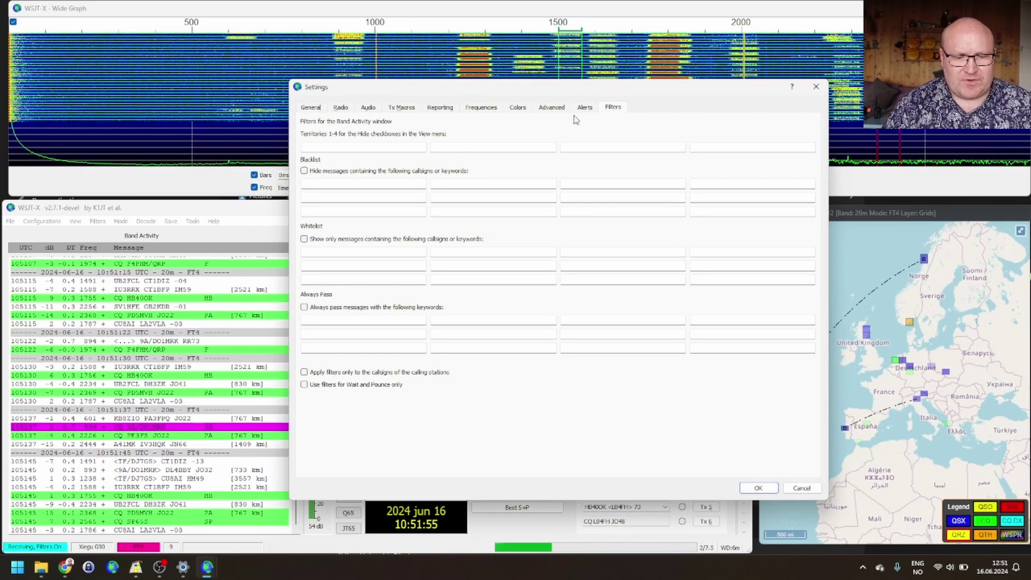
{"action": "left_click", "coordinate": [304, 171]}
{"action": "left_click", "coordinate": [343, 185]}
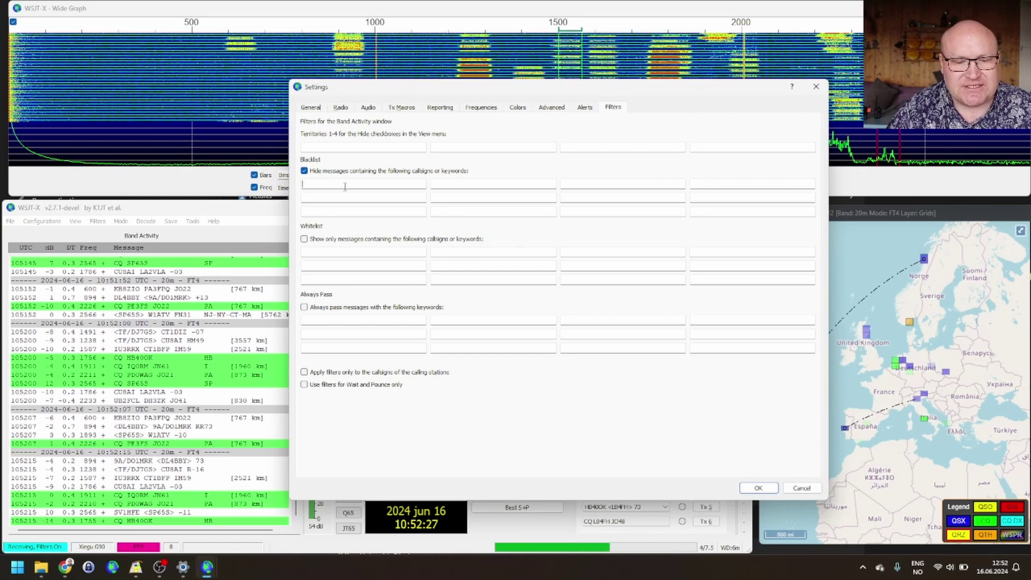
{"action": "type", "text": "5JJ"}
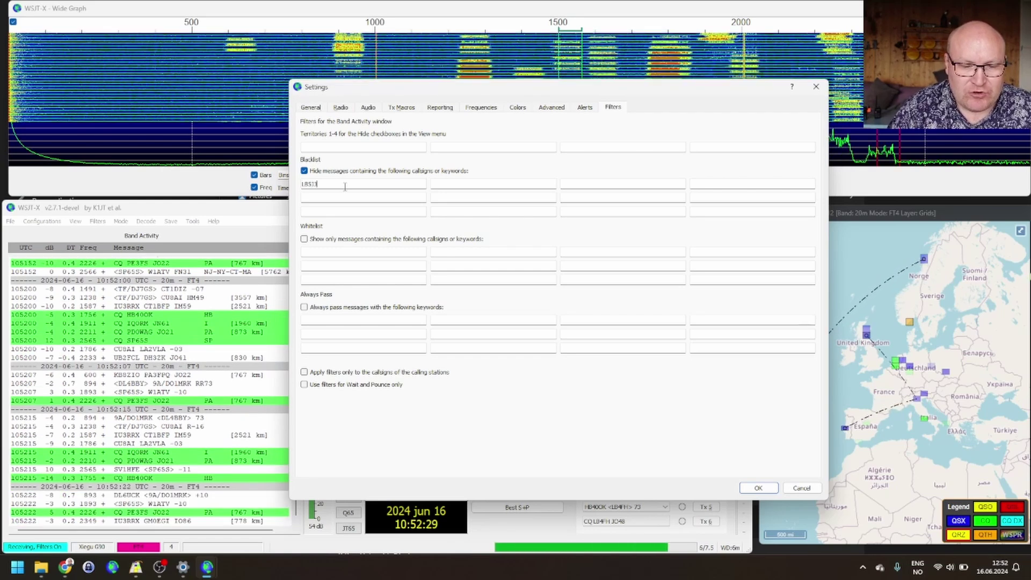
{"action": "left_click", "coordinate": [478, 187]}
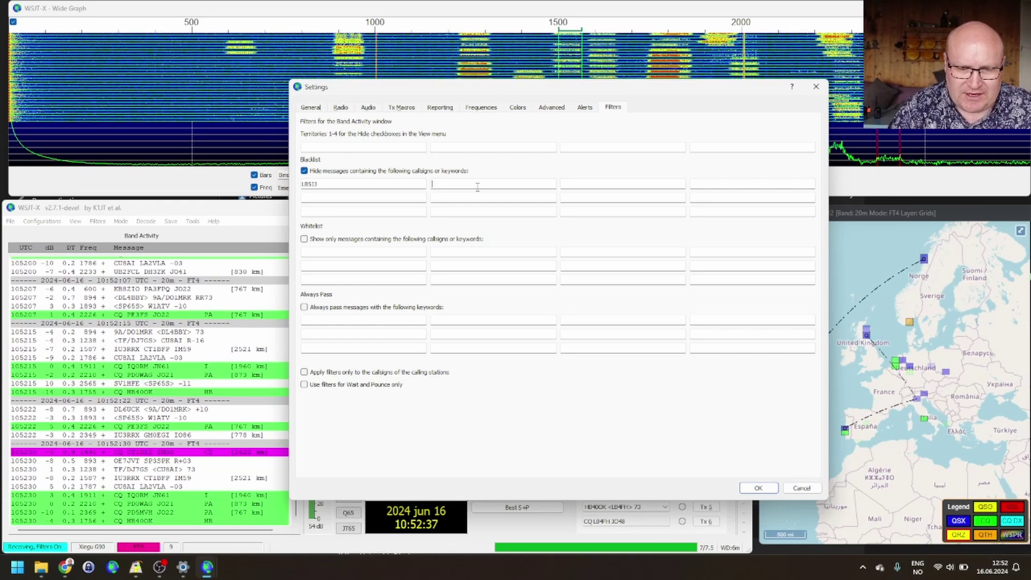
{"action": "type", "text": "TEST"}
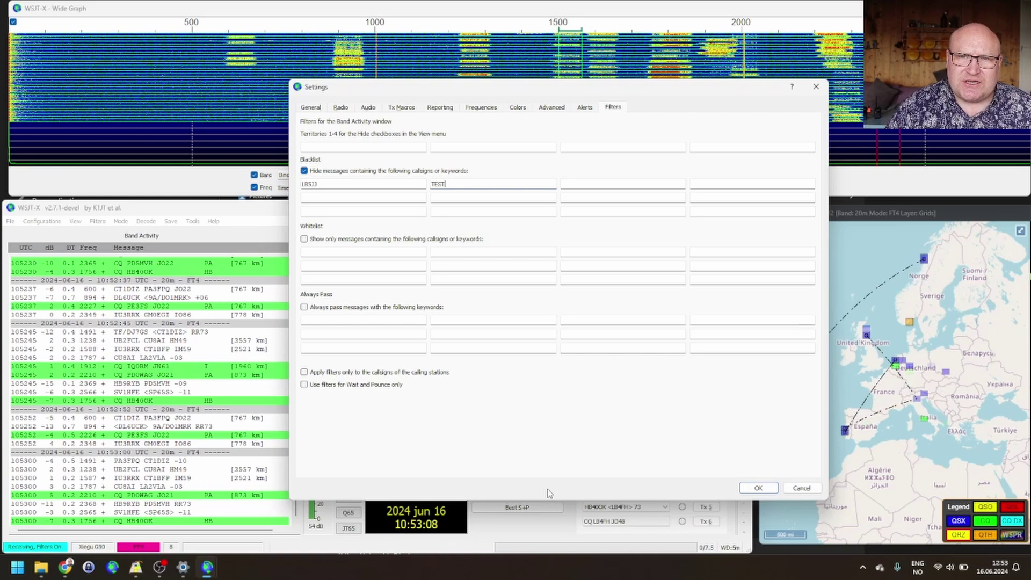
{"action": "left_click", "coordinate": [304, 239]}
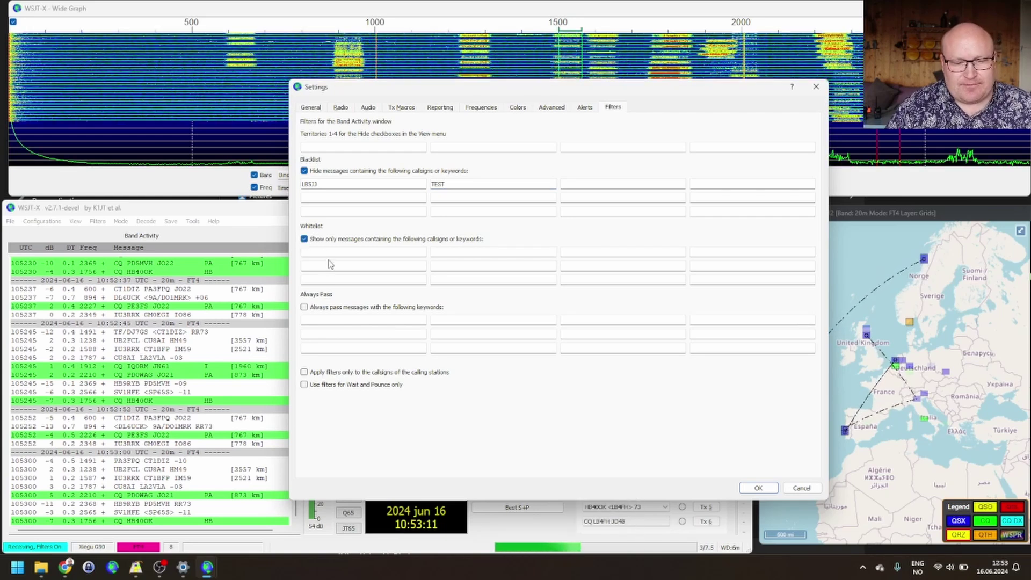
{"action": "left_click", "coordinate": [330, 253]}
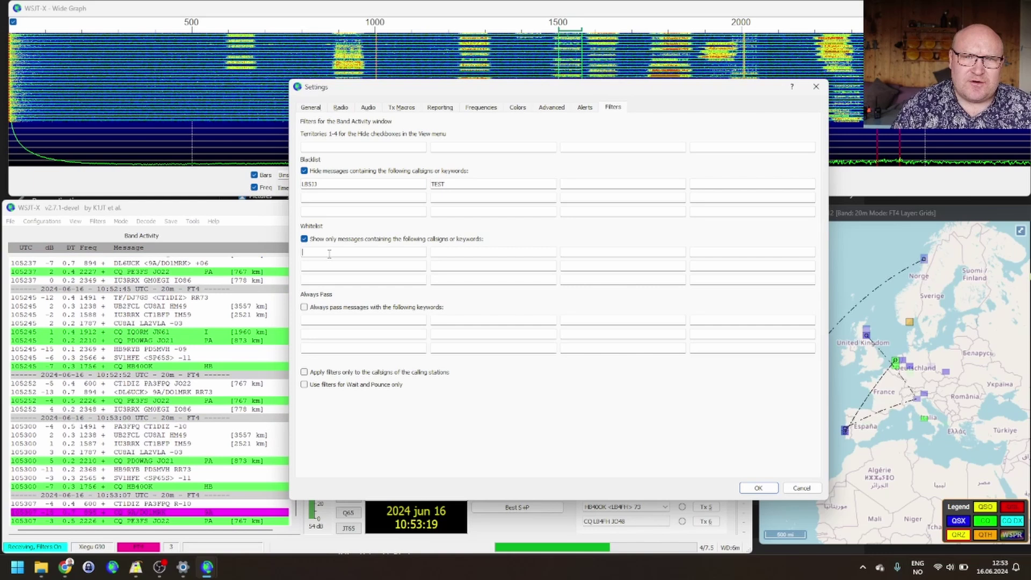
{"action": "type", "text": "LB4"}
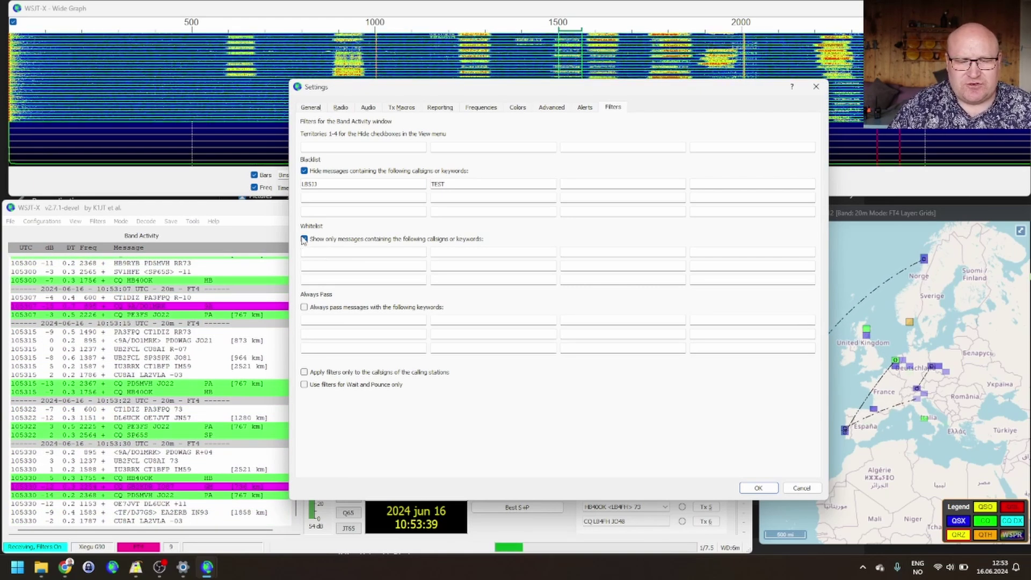
{"action": "left_click", "coordinate": [304, 239]}
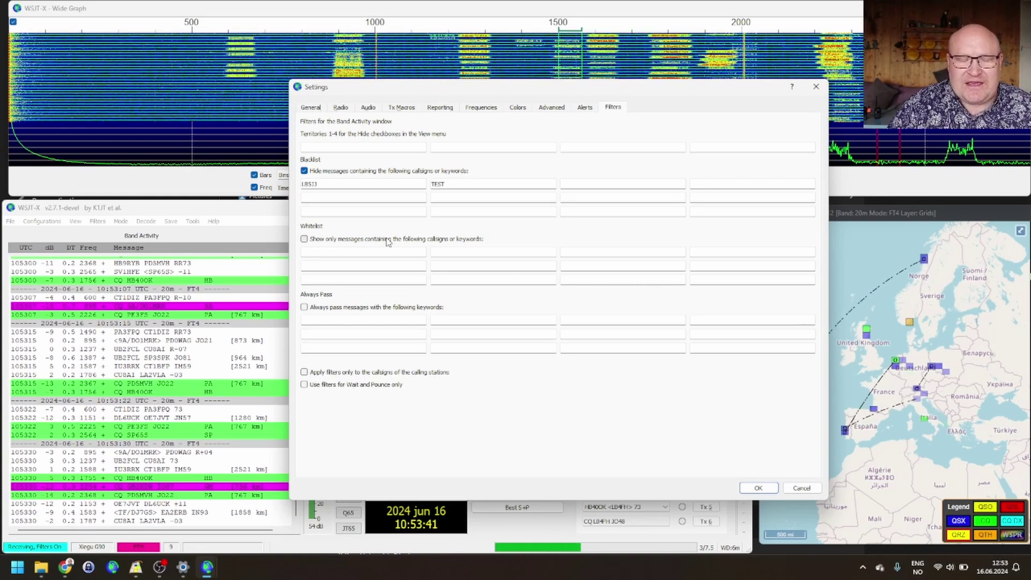
Step: Enable the whitelist filter for 3Y4C and the Always Pass filter for the keywords POTA and SOTA
{"action": "left_click", "coordinate": [341, 255]}
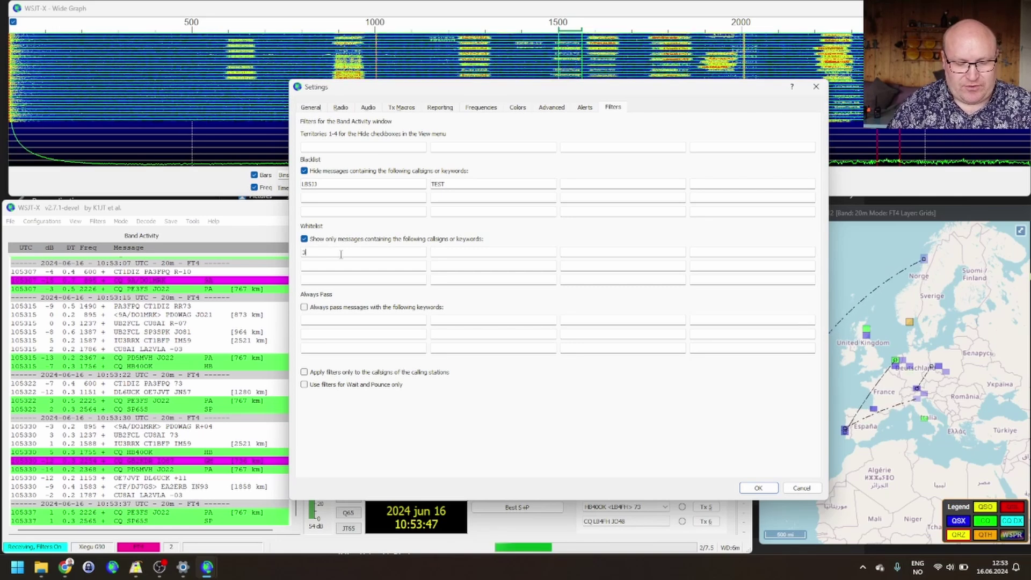
{"action": "type", "text": "3Y4C"}
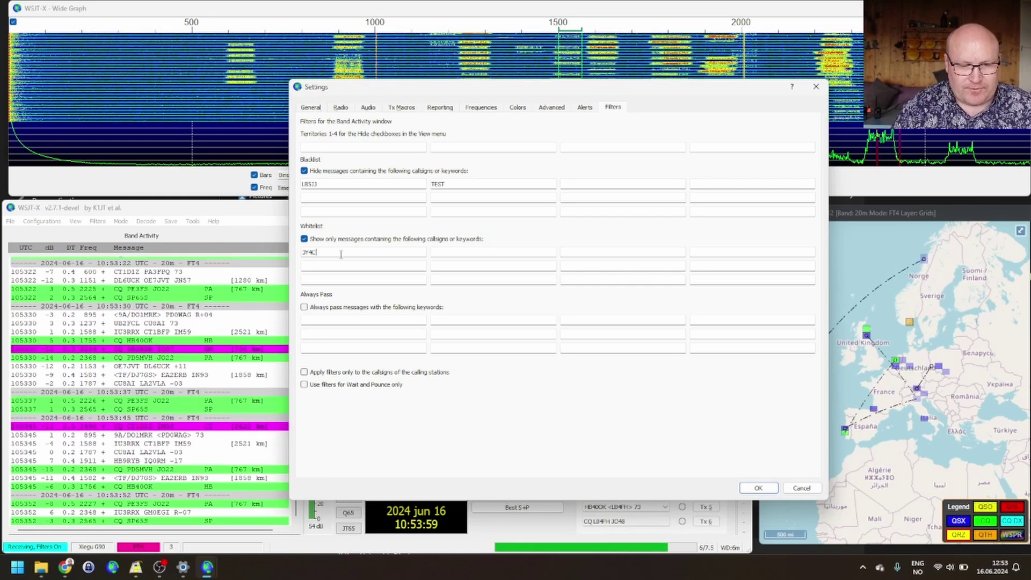
{"action": "left_click", "coordinate": [344, 311]}
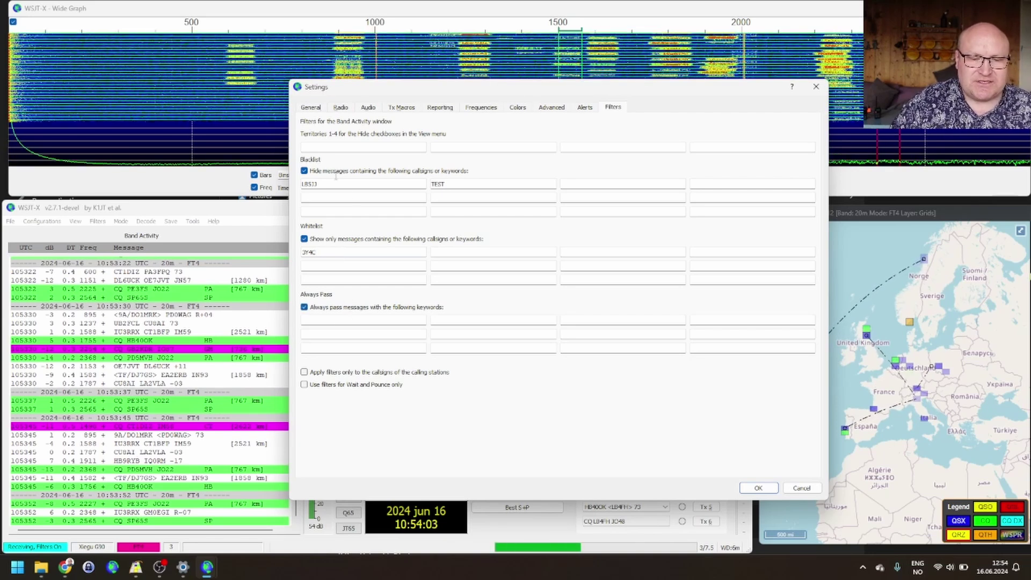
{"action": "left_click", "coordinate": [382, 323]}
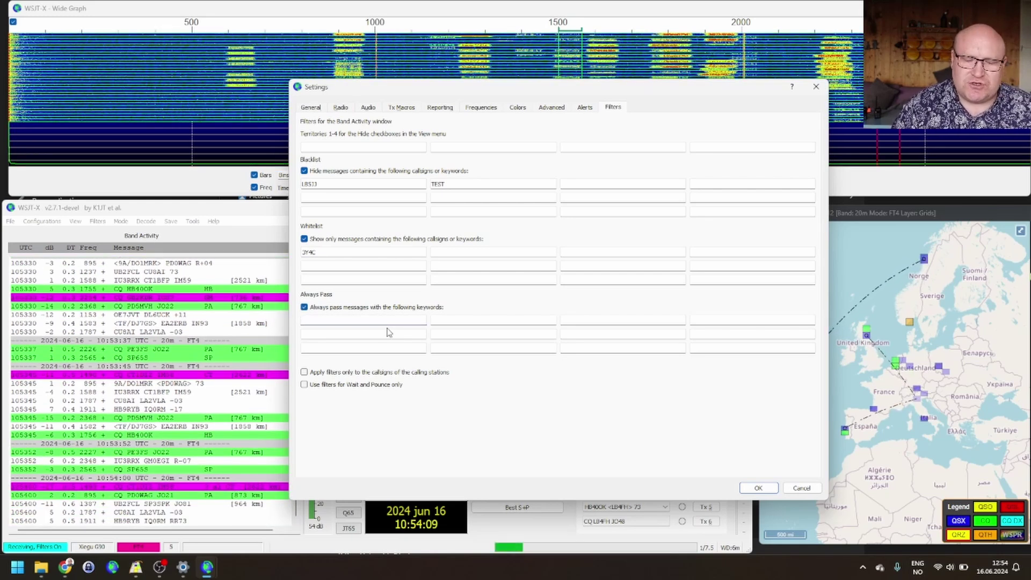
{"action": "type", "text": "POTA"}
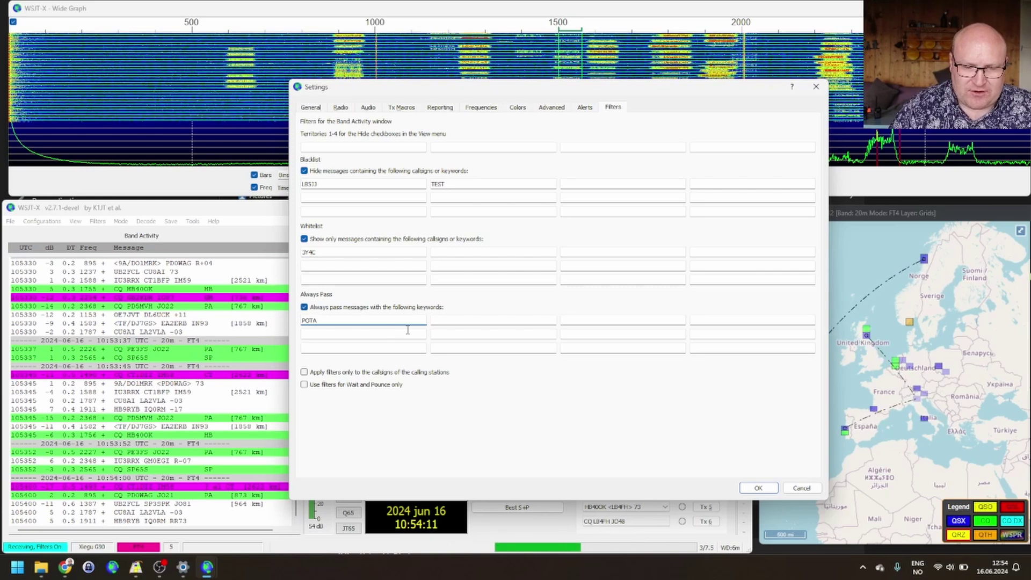
{"action": "type", "text": "SOTA"}
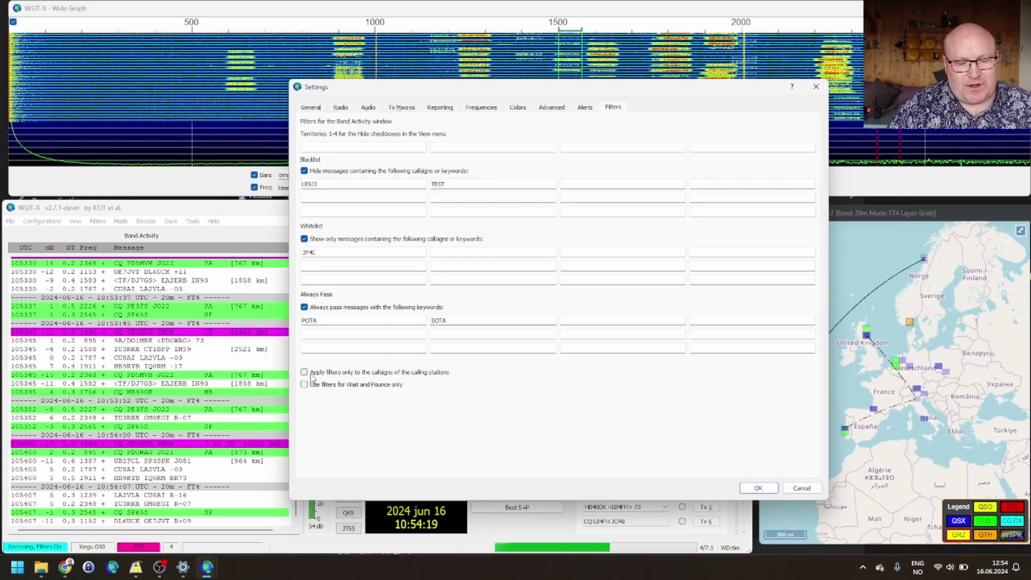
Step: Disable the Always Pass filter, keeping its keywords, and accept the settings
{"action": "mouse_move", "coordinate": [312, 377]}
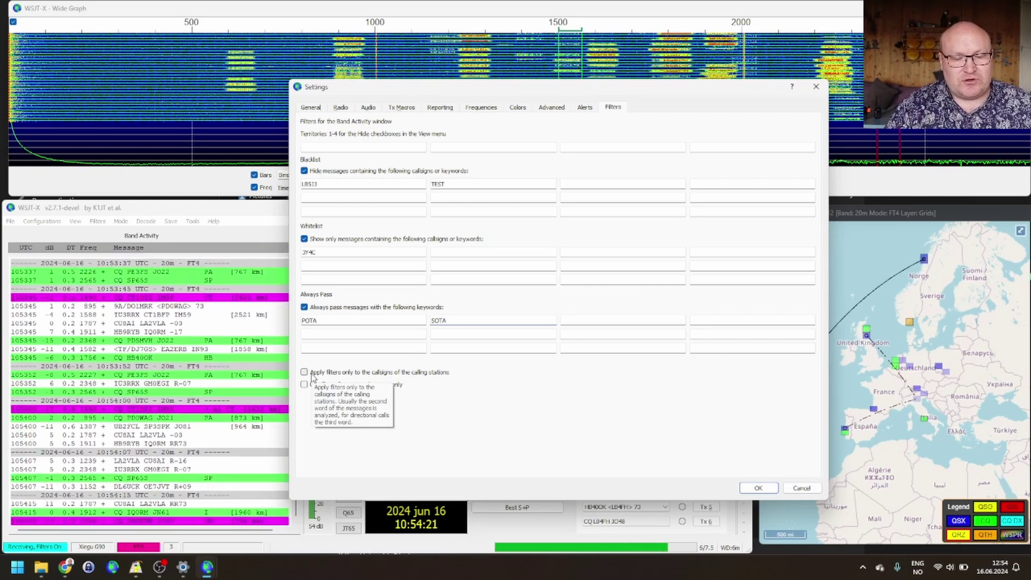
{"action": "left_click_drag", "start_coordinate": [470, 321], "coordinate": [362, 320]}
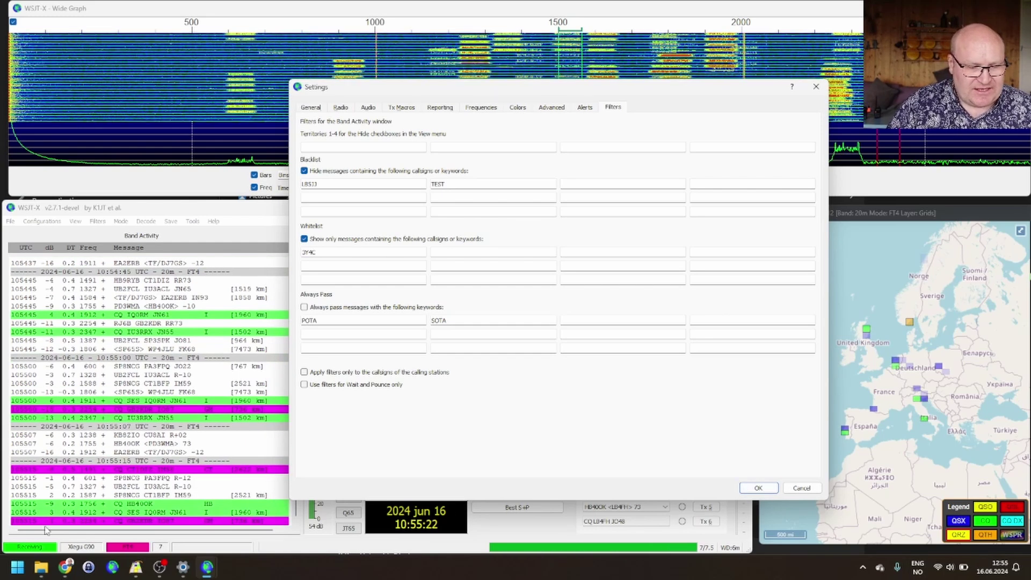
{"action": "left_click", "coordinate": [758, 487]}
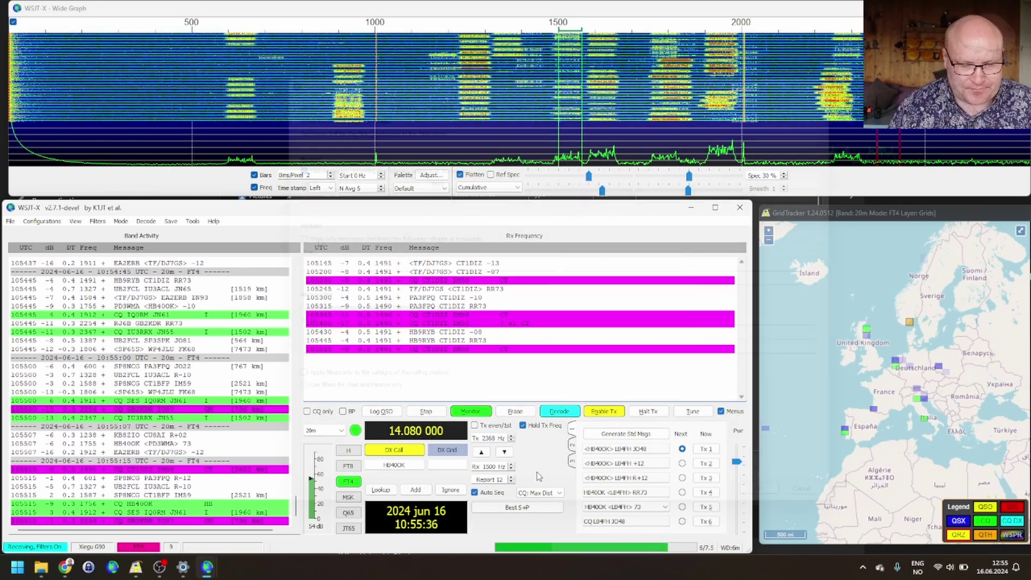
Step: Disable both the whitelist and blacklist filters in the settings and accept the dialog
{"action": "key", "text": "F2"}
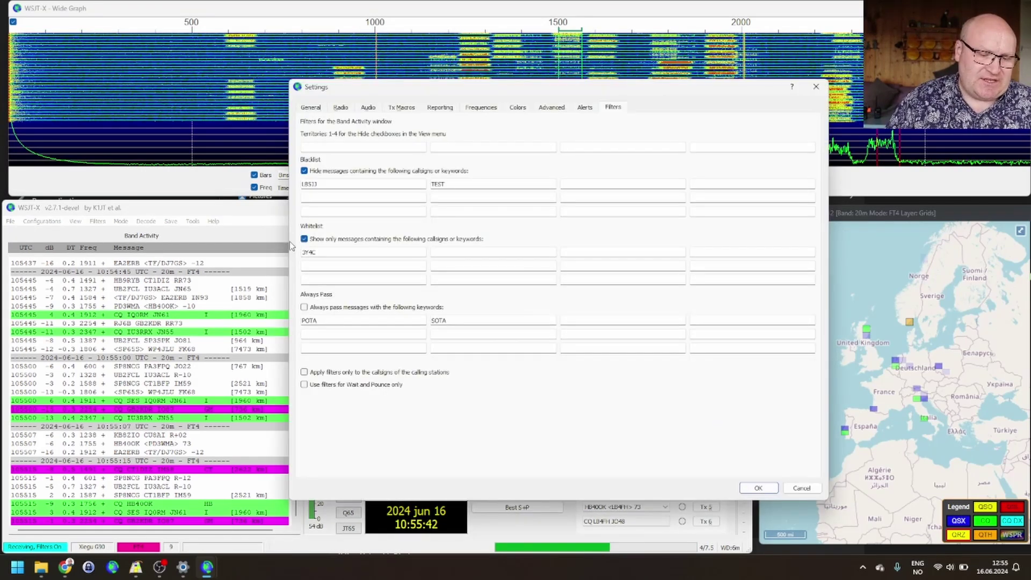
{"action": "left_click", "coordinate": [305, 239]}
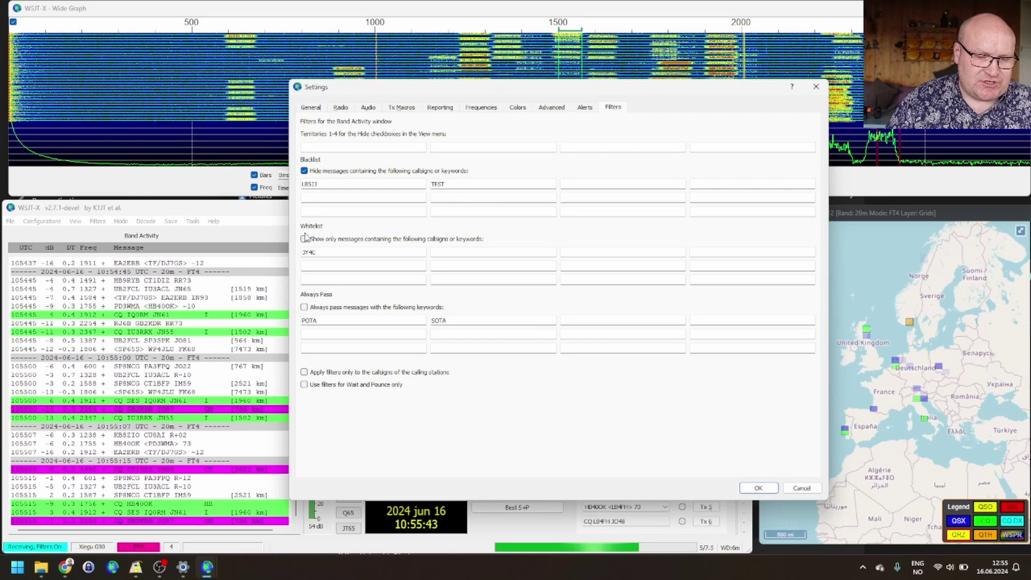
{"action": "left_click", "coordinate": [305, 171]}
{"action": "left_click", "coordinate": [757, 488]}
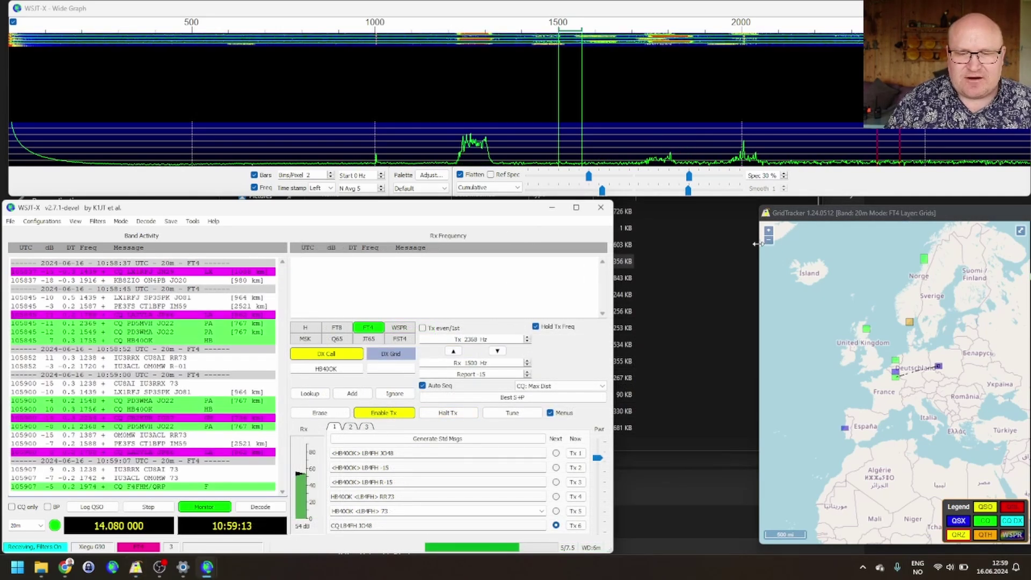
Step: Place the GridTracker window beside the main WSJT-X window, and shrink the Wide Graph and align it above the main window
{"action": "left_click_drag", "start_coordinate": [799, 218], "coordinate": [661, 214]}
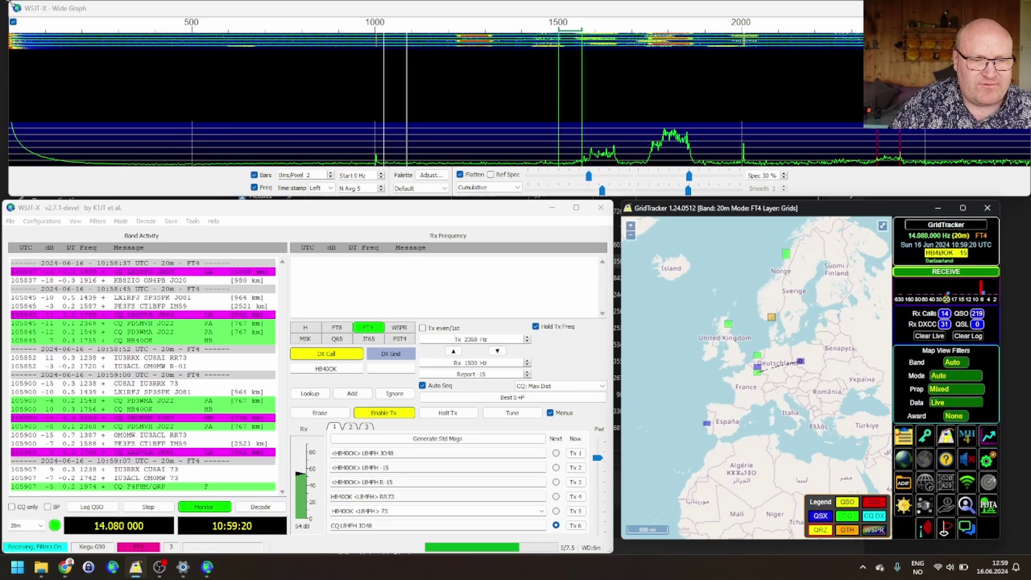
{"action": "left_click_drag", "start_coordinate": [10, 3], "coordinate": [331, 19]}
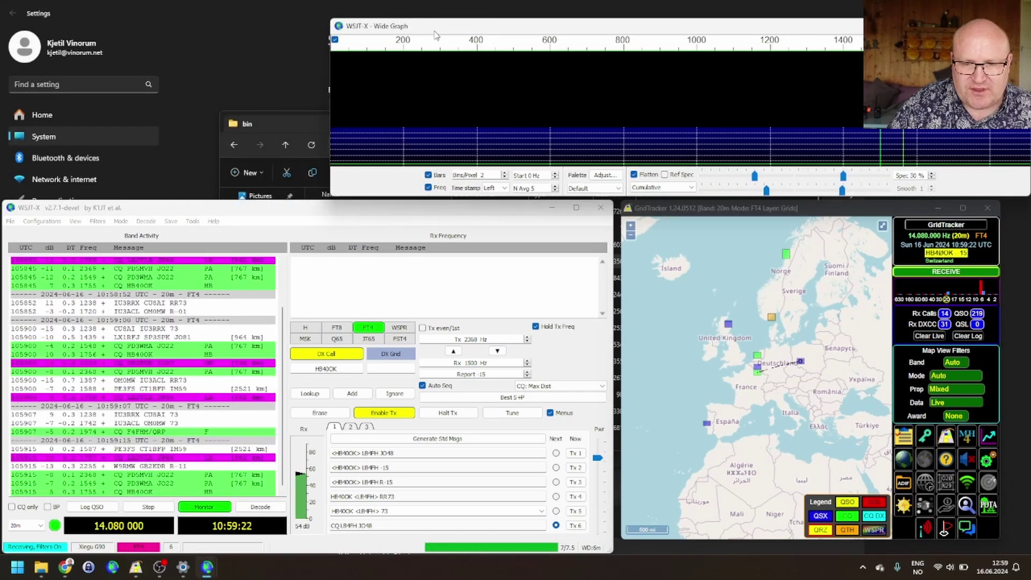
{"action": "left_click_drag", "start_coordinate": [435, 35], "coordinate": [116, 30]}
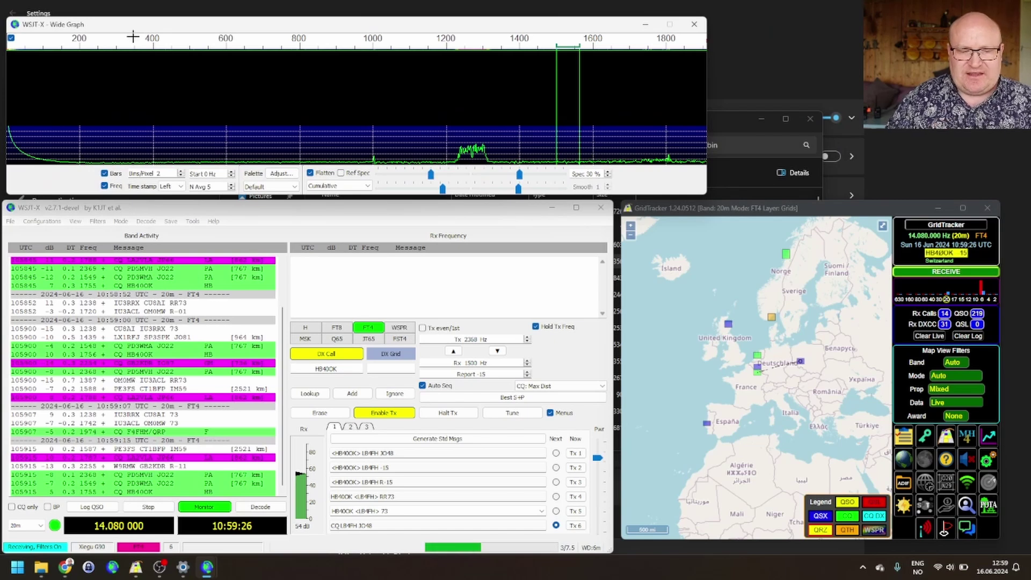